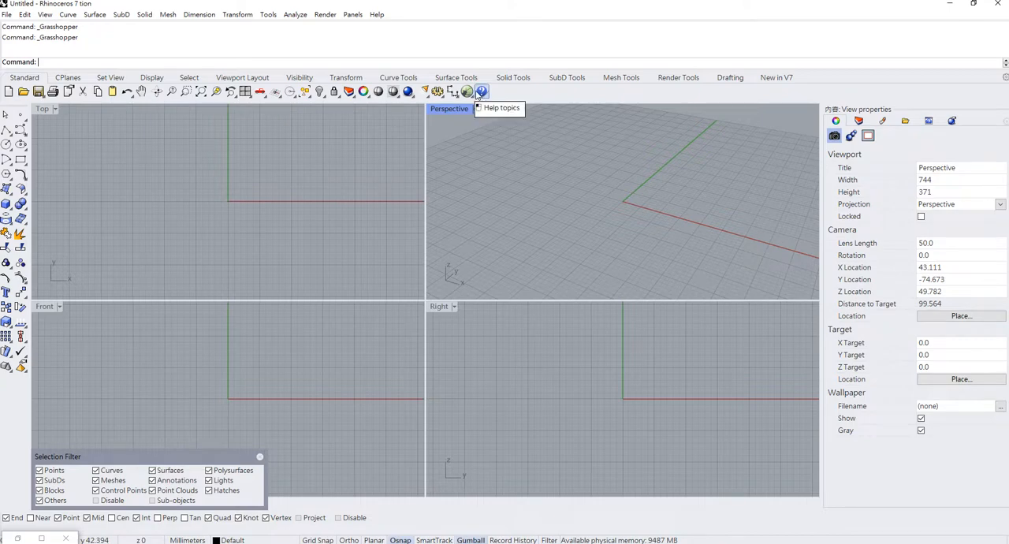
Open Grasshopper and place a Firefly Frequency Spectrum component near the middle of the canvas.
{"action": "left_click", "coordinate": [482, 93]}
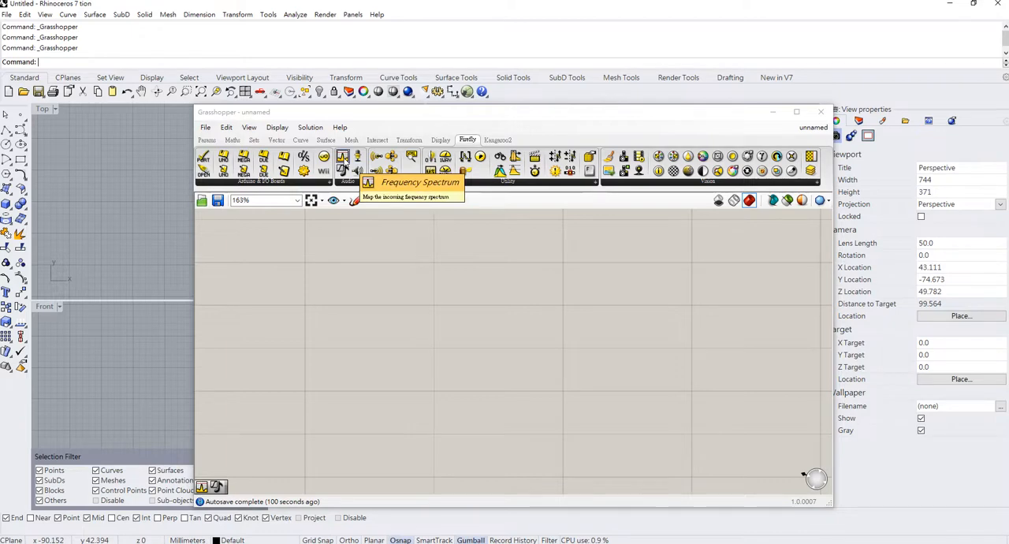
{"action": "left_click_drag", "start_coordinate": [342, 157], "coordinate": [360, 275]}
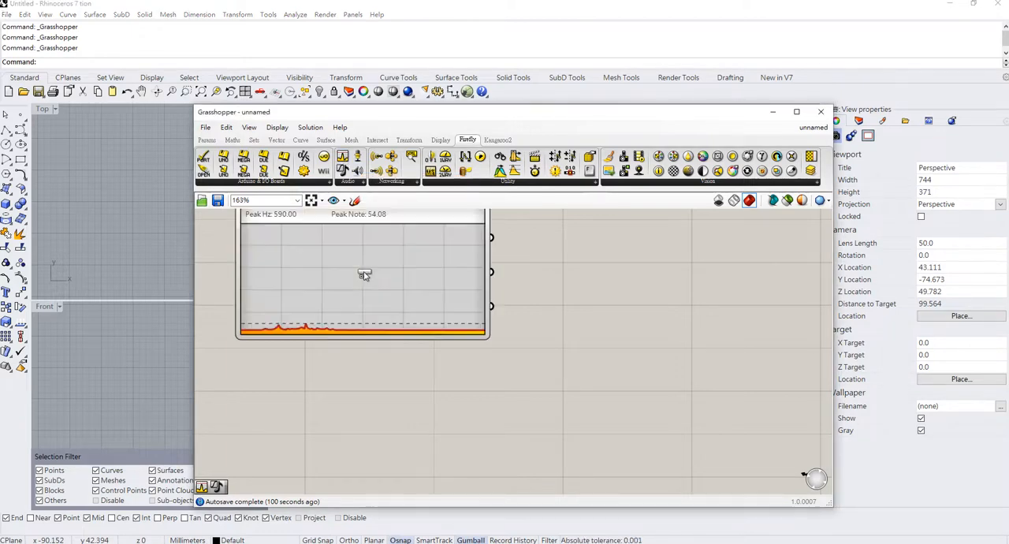
{"action": "right_click_drag", "start_coordinate": [505, 261], "coordinate": [620, 353]}
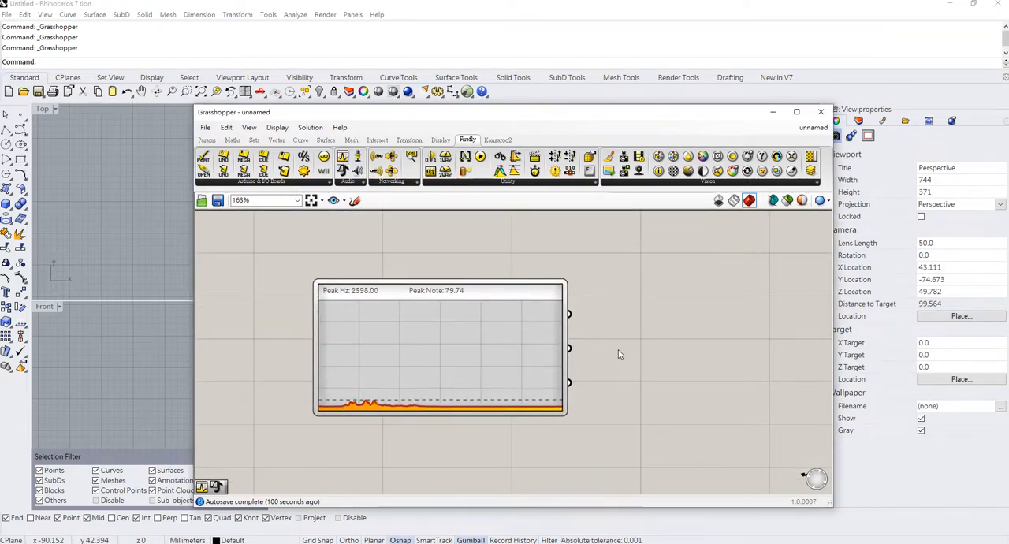
{"action": "scroll", "coordinate": [620, 353], "scroll_direction": "up", "scroll_amount": 1}
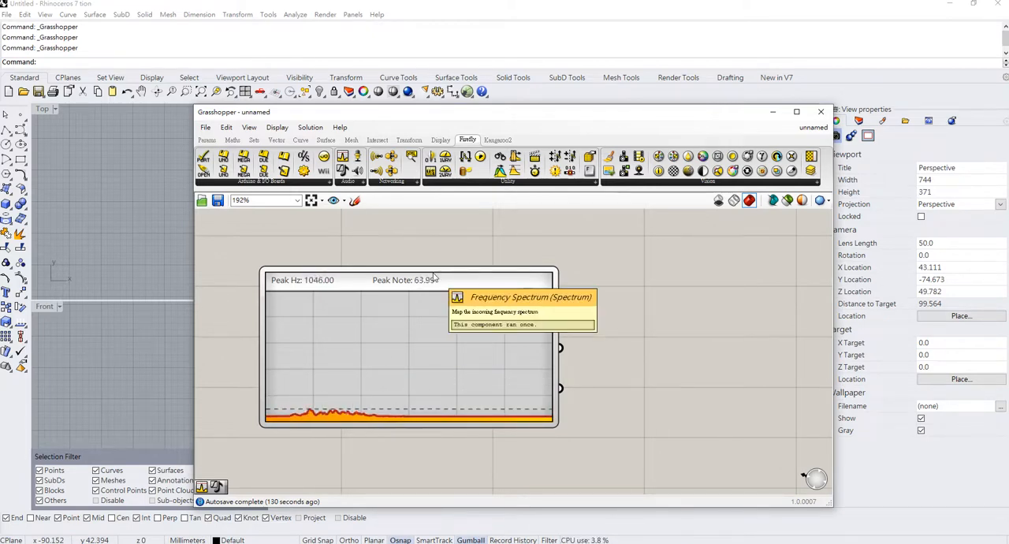
Search Windows for "sound" and open the sound mixer options (混音器選項).
{"action": "left_click", "coordinate": [95, 543]}
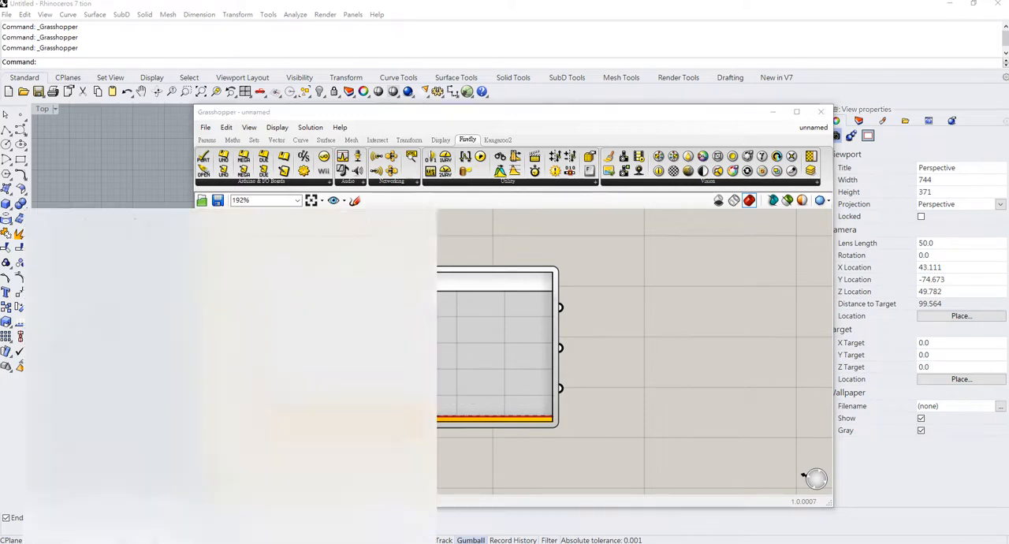
{"action": "type", "text": "s"}
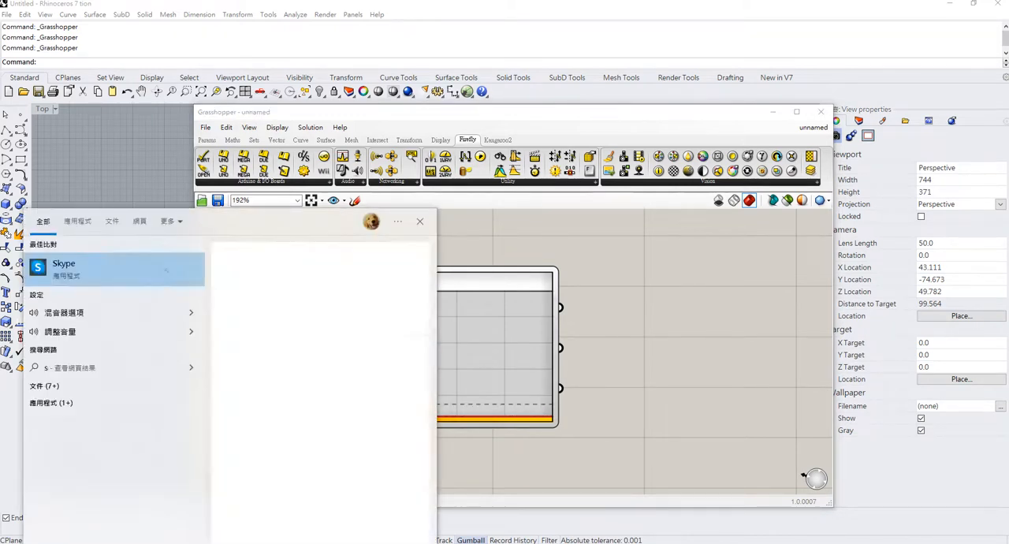
{"action": "type", "text": "oud"}
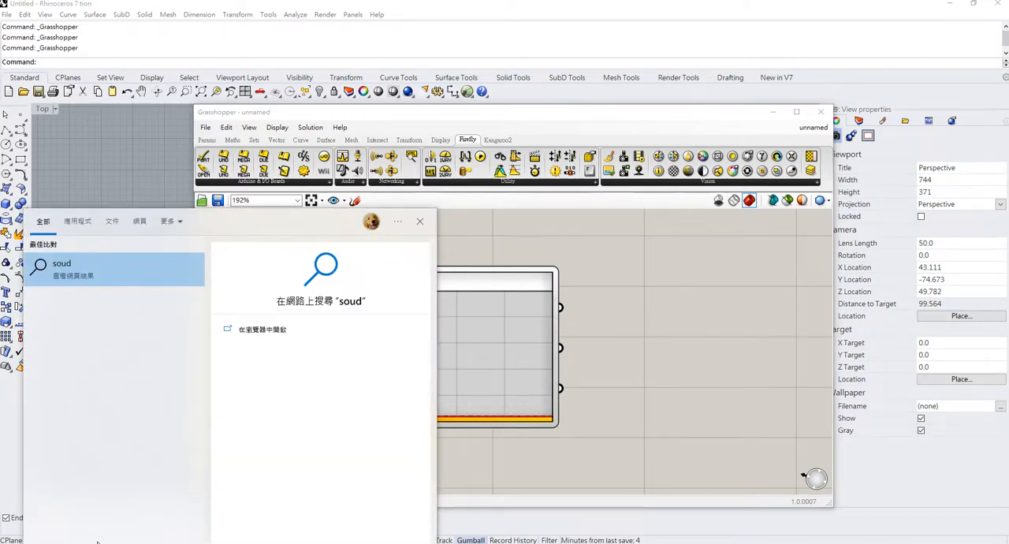
{"action": "key", "text": "BackSpace"}
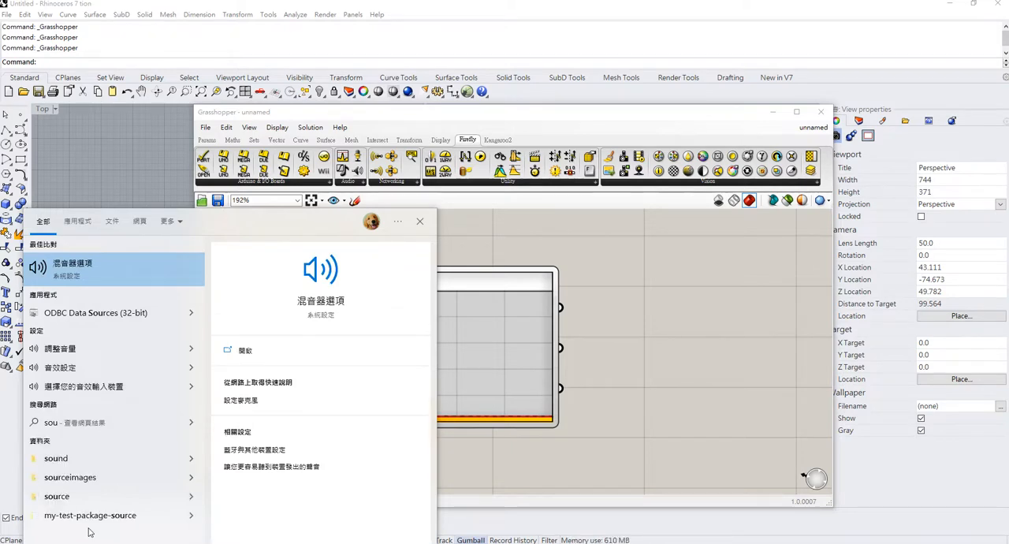
{"action": "type", "text": "nd"}
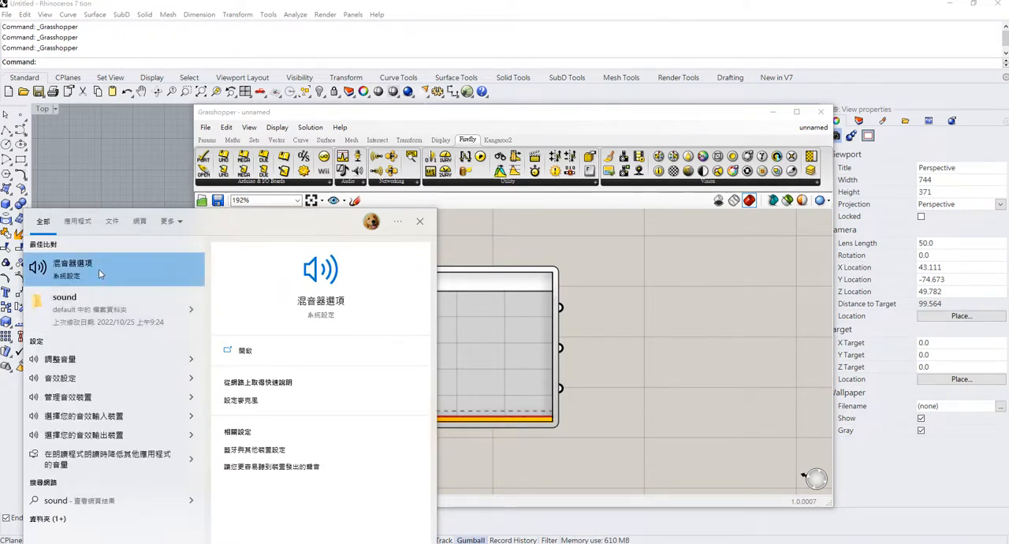
{"action": "left_click", "coordinate": [98, 269]}
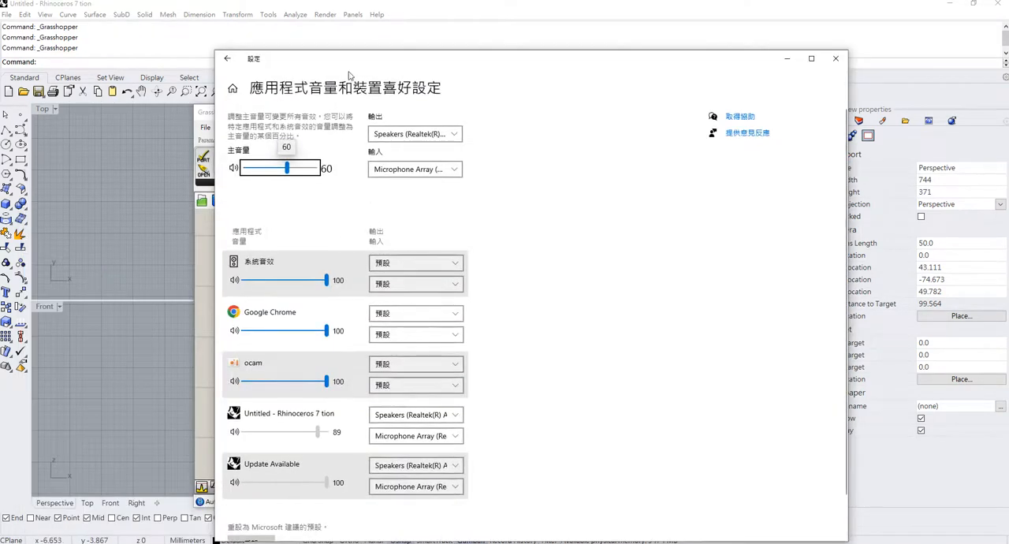
{"action": "left_click", "coordinate": [507, 190]}
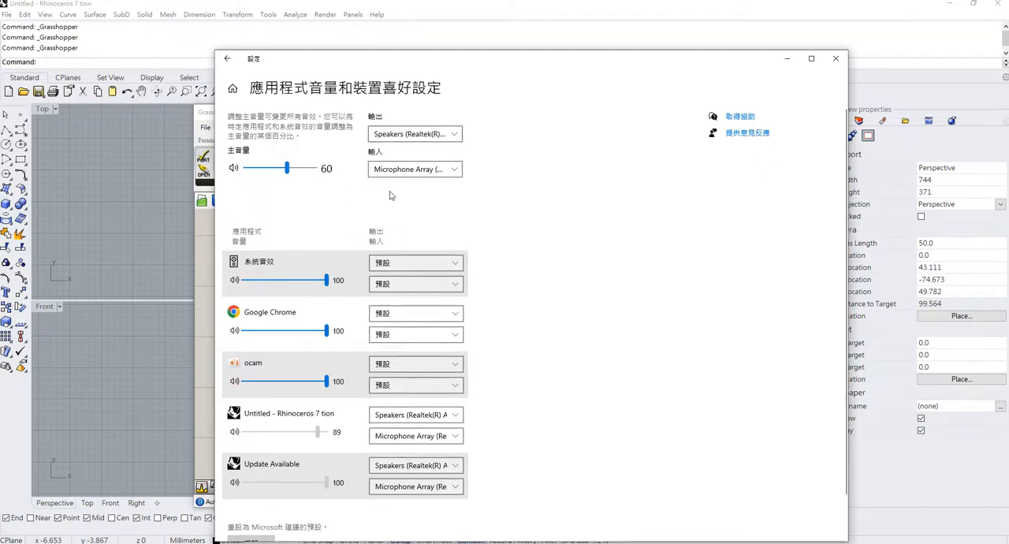
Review the available audio input devices for the system and for Rhinoceros 7, and close the sound settings.
{"action": "left_click", "coordinate": [461, 175]}
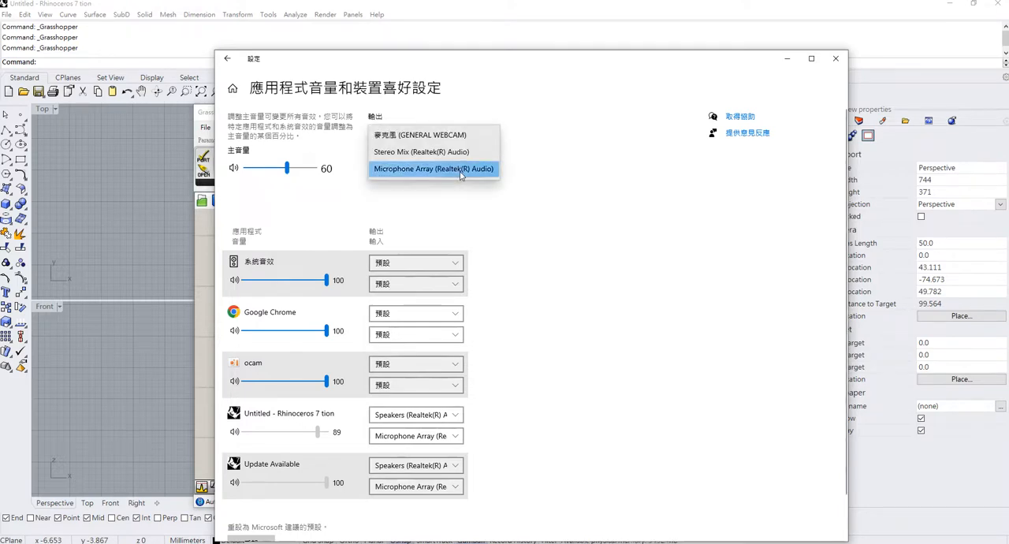
{"action": "left_click", "coordinate": [541, 176]}
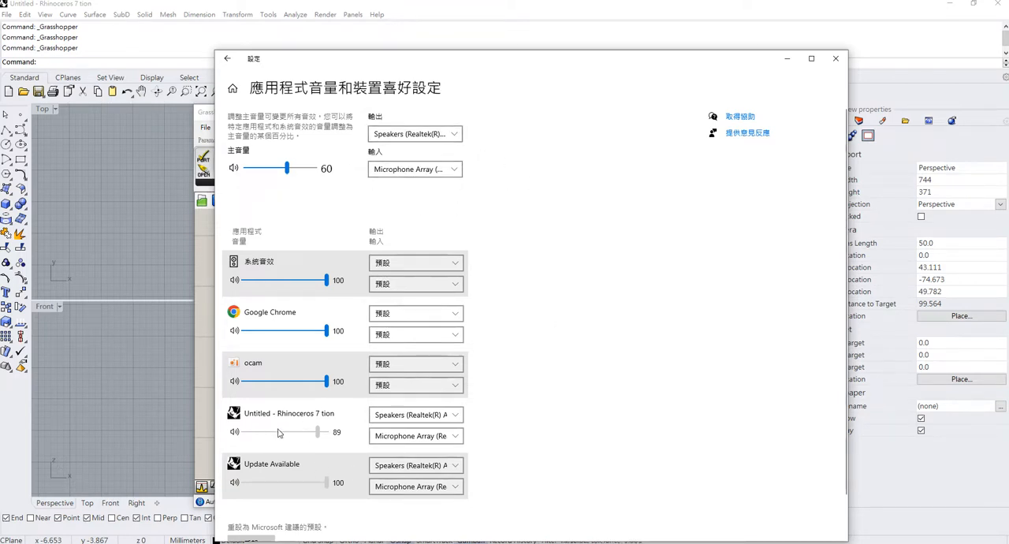
{"action": "left_click", "coordinate": [417, 439]}
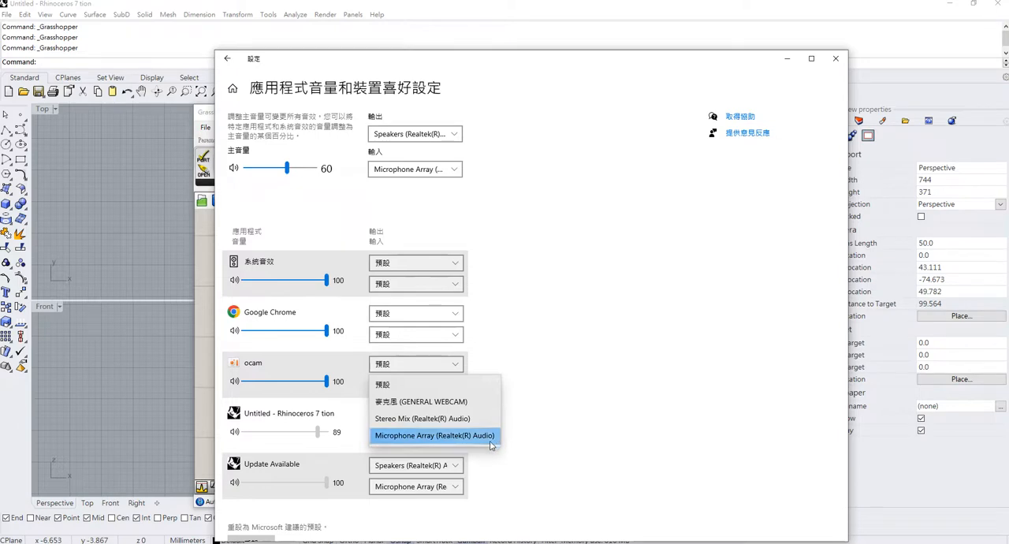
{"action": "left_click", "coordinate": [623, 425]}
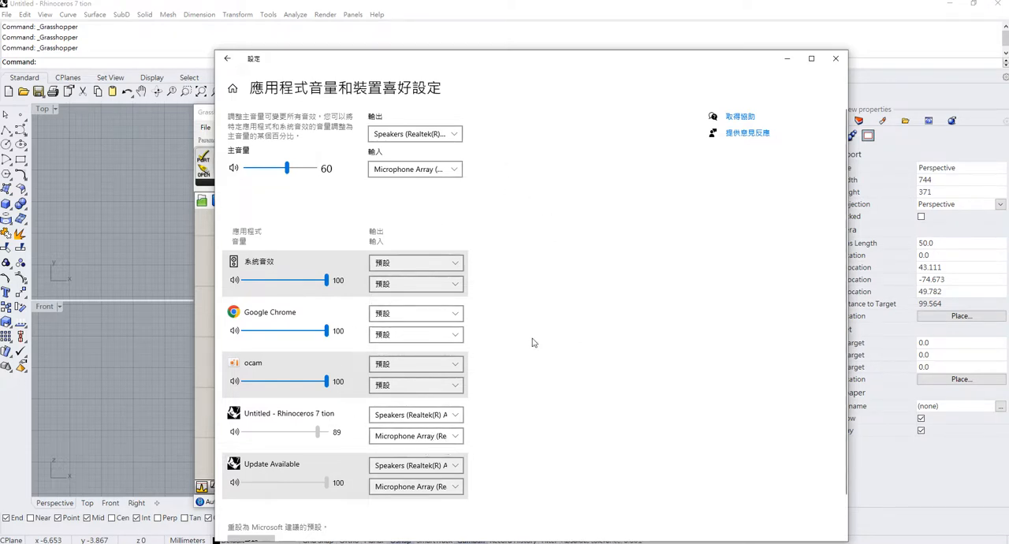
{"action": "left_click", "coordinate": [409, 172]}
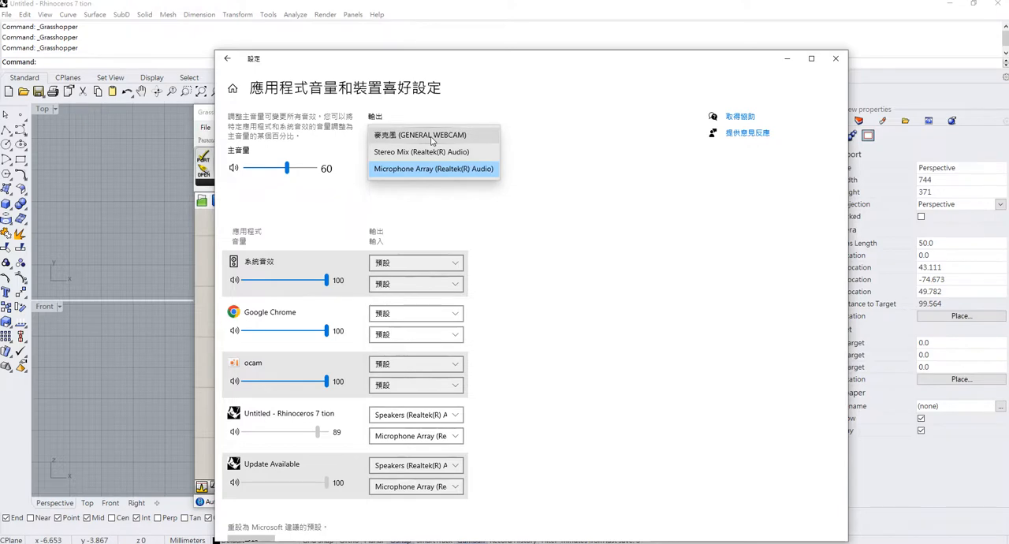
{"action": "left_click", "coordinate": [573, 154]}
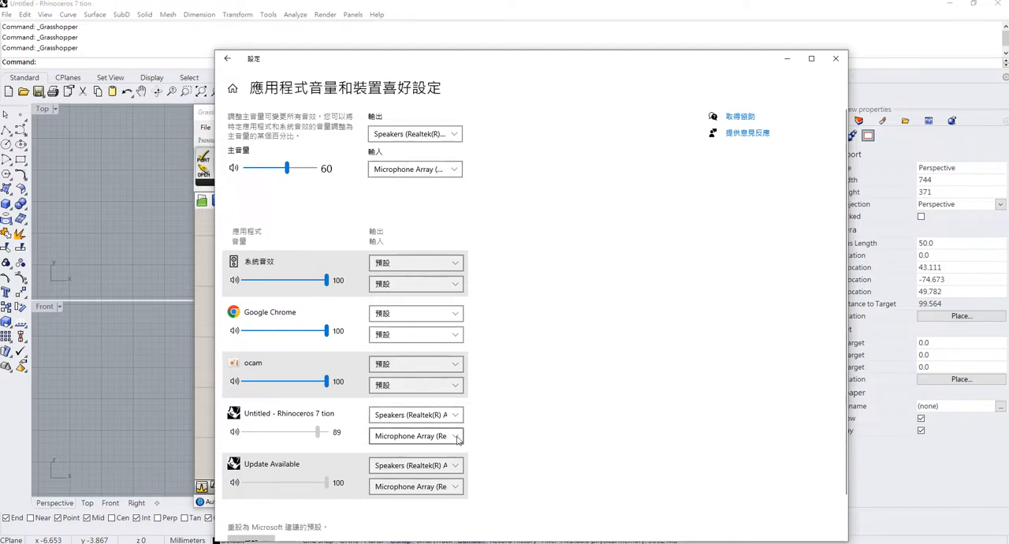
{"action": "left_click", "coordinate": [836, 59]}
Open the recently used microphone settings (麥克風設定) from Windows search and look through the speech page.
{"action": "key", "text": "super+s"}
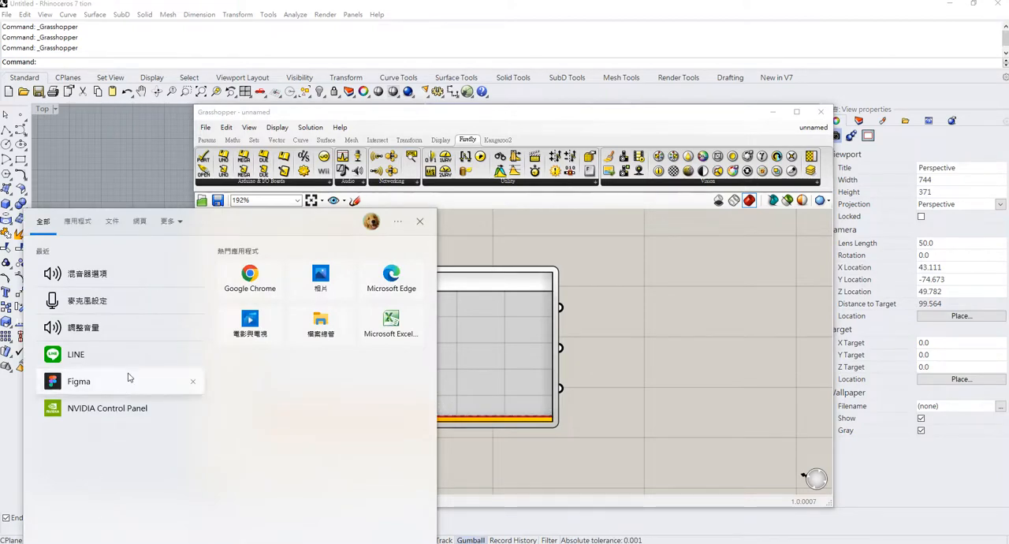
{"action": "left_click", "coordinate": [120, 310]}
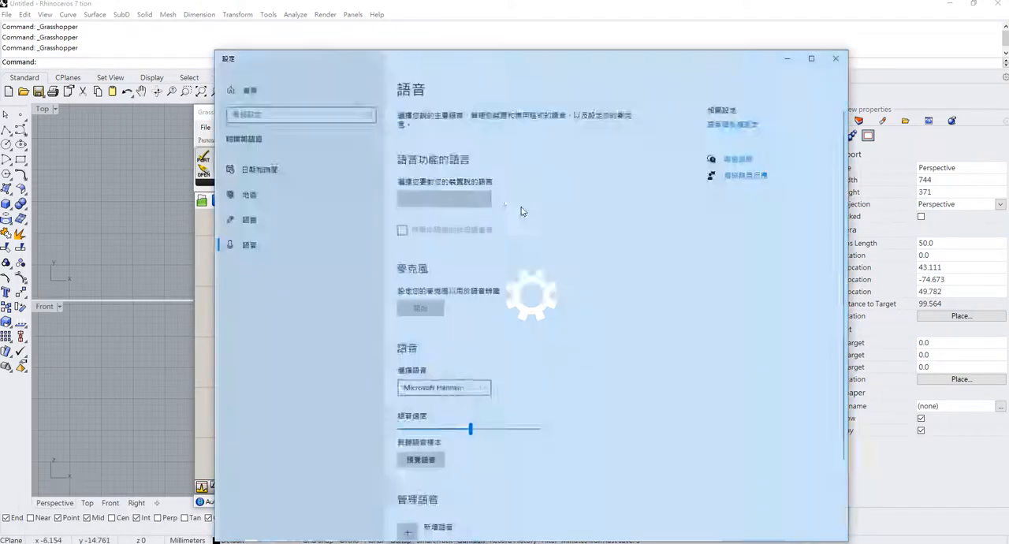
{"action": "scroll", "coordinate": [502, 311], "scroll_direction": "down", "scroll_amount": 3}
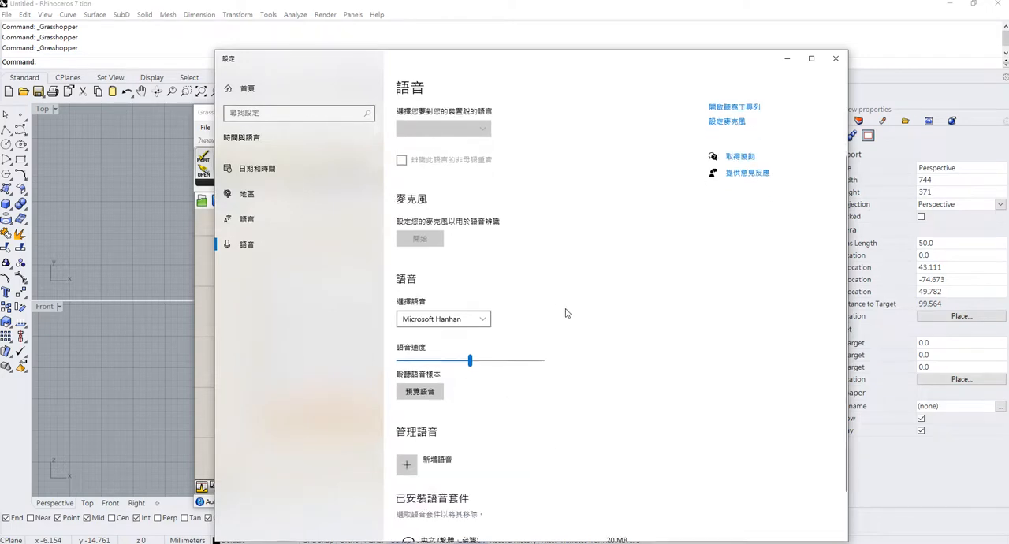
Search the settings for 麥克風 and open the result on microphone access for all apps (關閉所有應用程式對麥克風的存取權限).
{"action": "left_click", "coordinate": [290, 115]}
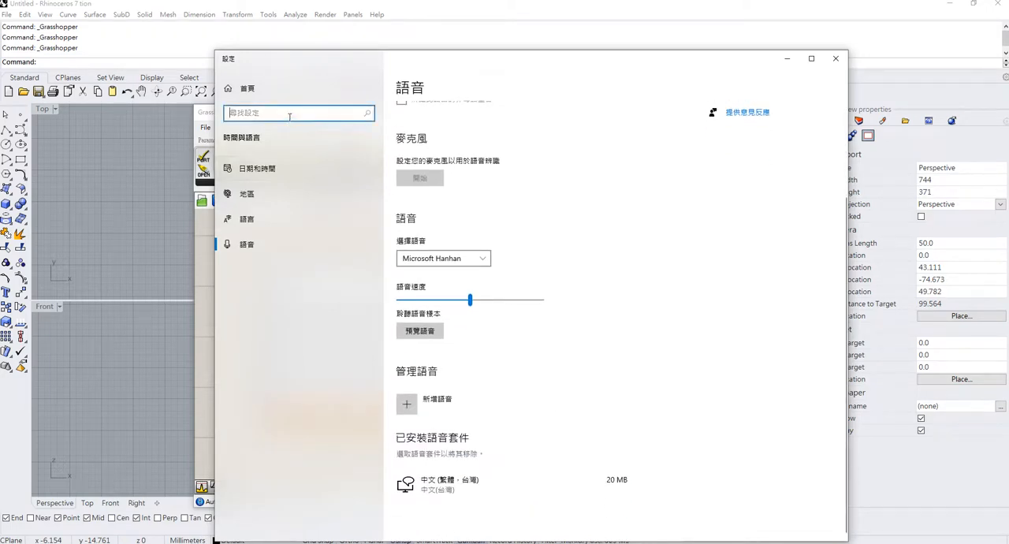
{"action": "type", "text": "a94"}
{"action": "key", "text": "BackSpace"}
{"action": "key", "text": "BackSpace"}
{"action": "key", "text": "BackSpace"}
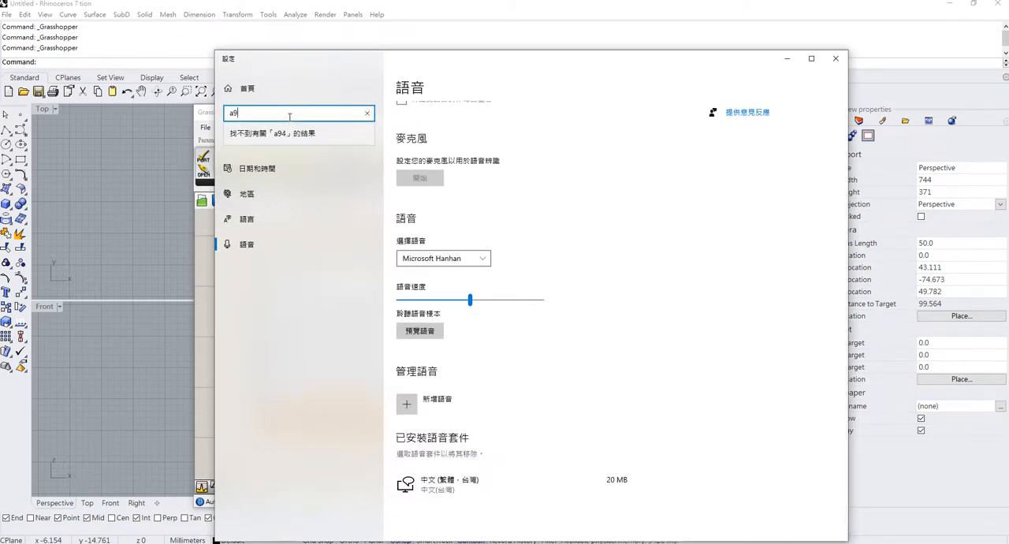
{"action": "type", "text": "a94y"}
{"action": "type", "text": "克風"}
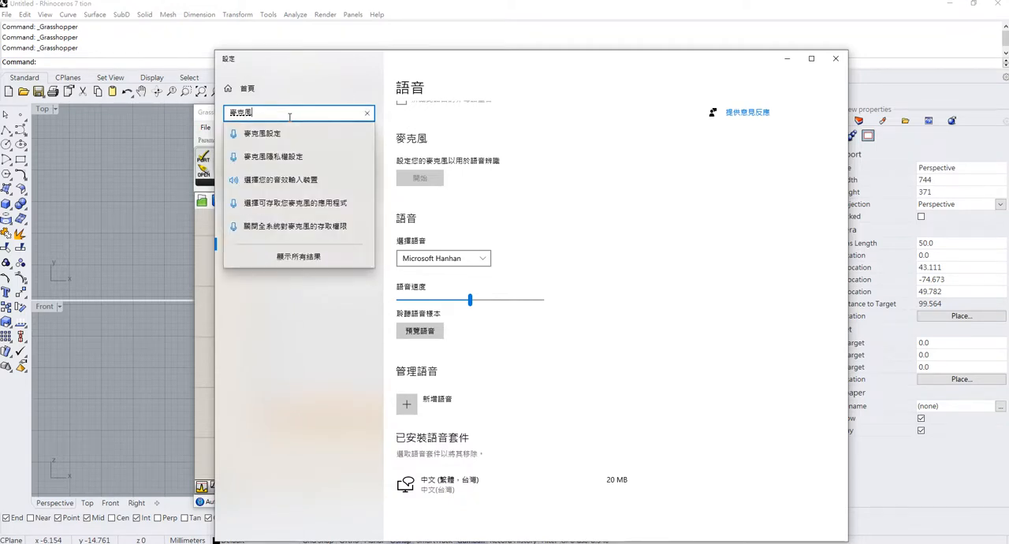
{"action": "left_click", "coordinate": [315, 253]}
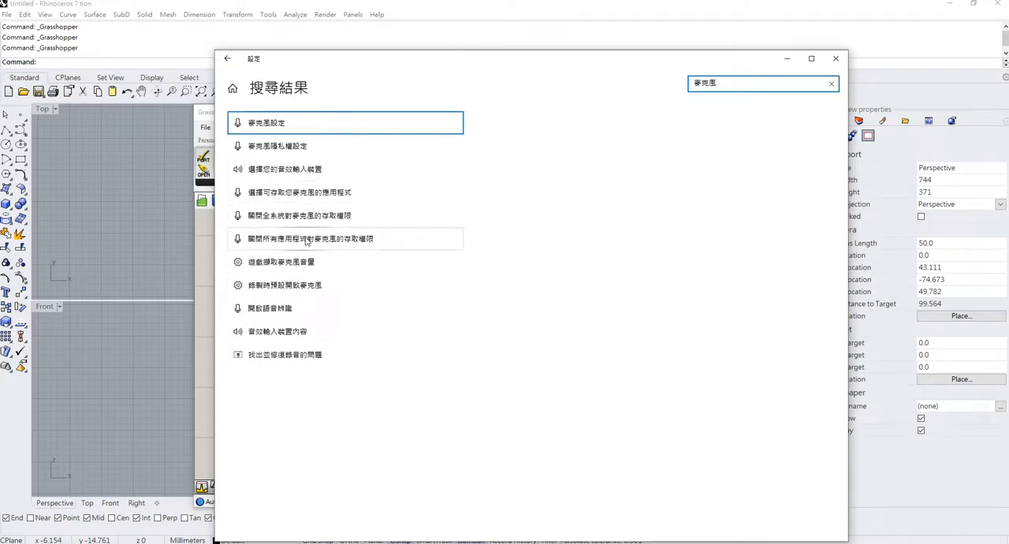
{"action": "left_click", "coordinate": [308, 240]}
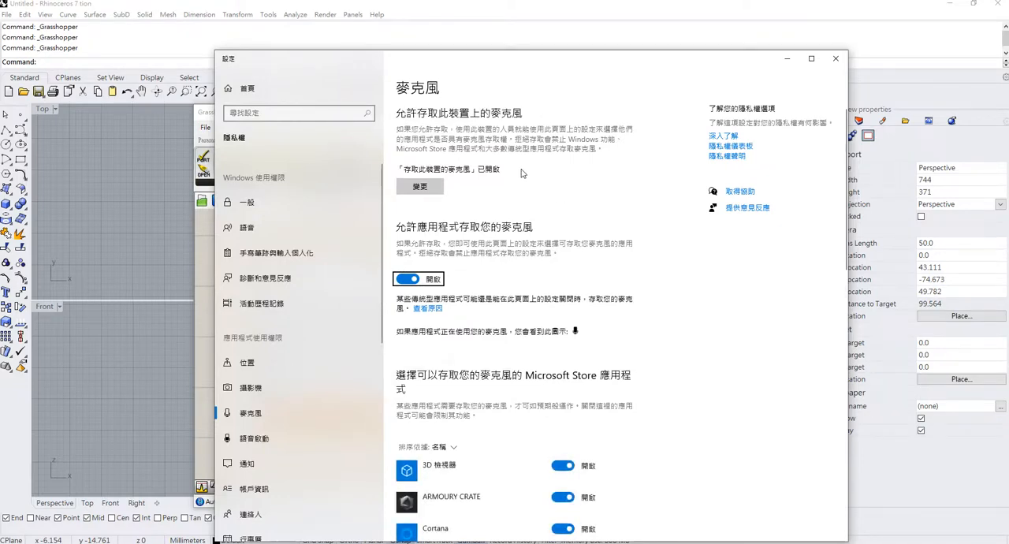
Review the microphone access permissions for the device, Microsoft Store apps and desktop apps such as Rhino 7, and close the settings.
{"action": "scroll", "coordinate": [485, 182], "scroll_direction": "down", "scroll_amount": 7}
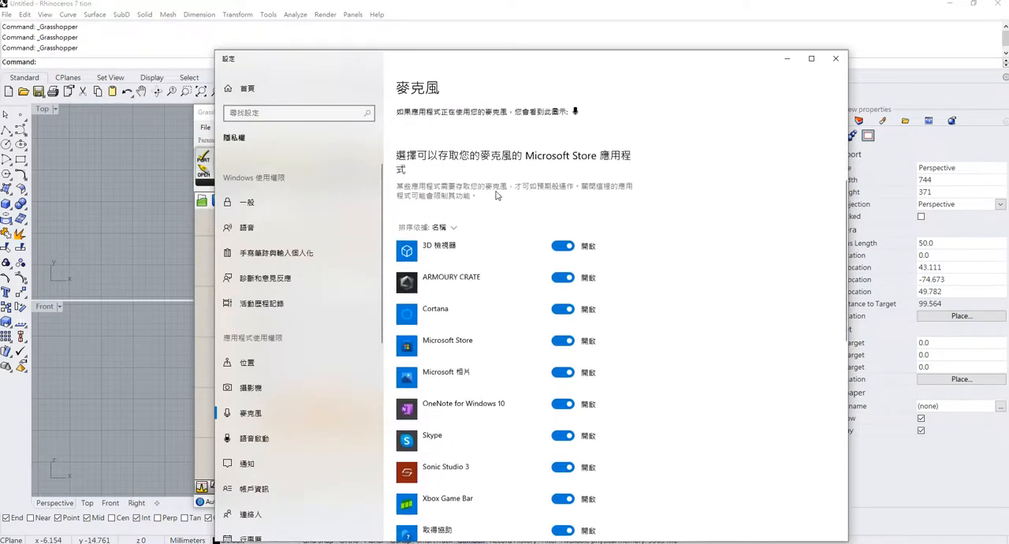
{"action": "scroll", "coordinate": [496, 196], "scroll_direction": "down", "scroll_amount": 3}
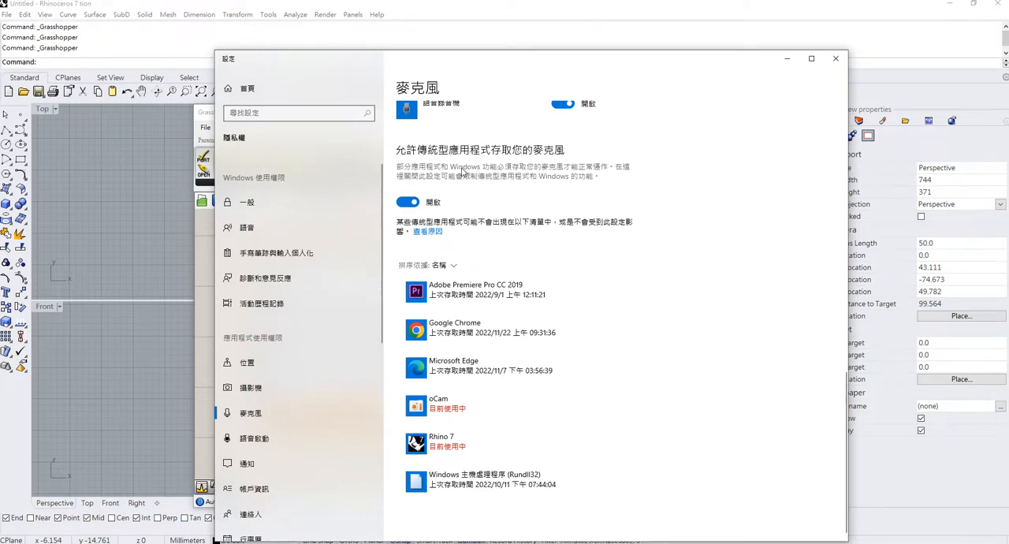
{"action": "scroll", "coordinate": [487, 298], "scroll_direction": "up", "scroll_amount": 1}
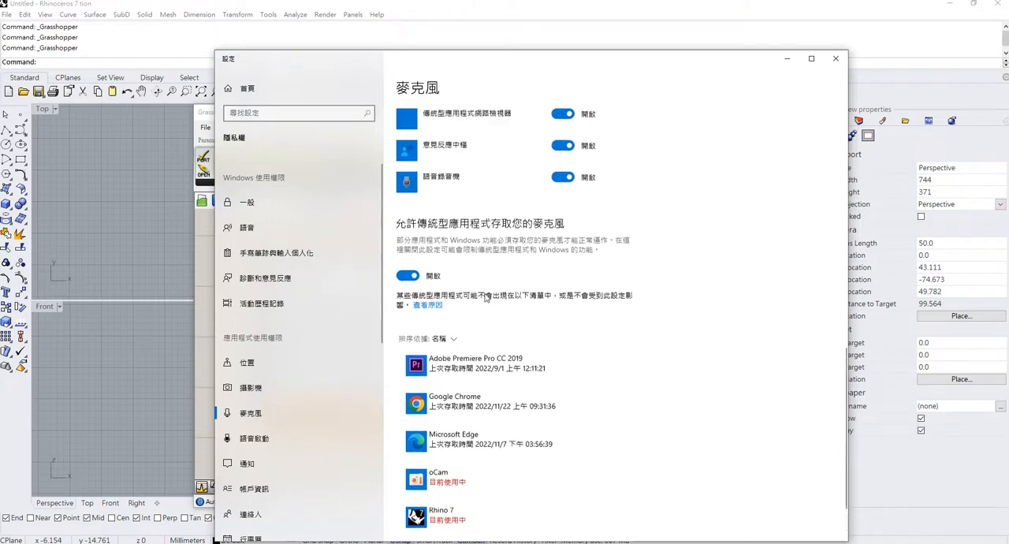
{"action": "scroll", "coordinate": [443, 298], "scroll_direction": "up", "scroll_amount": 10}
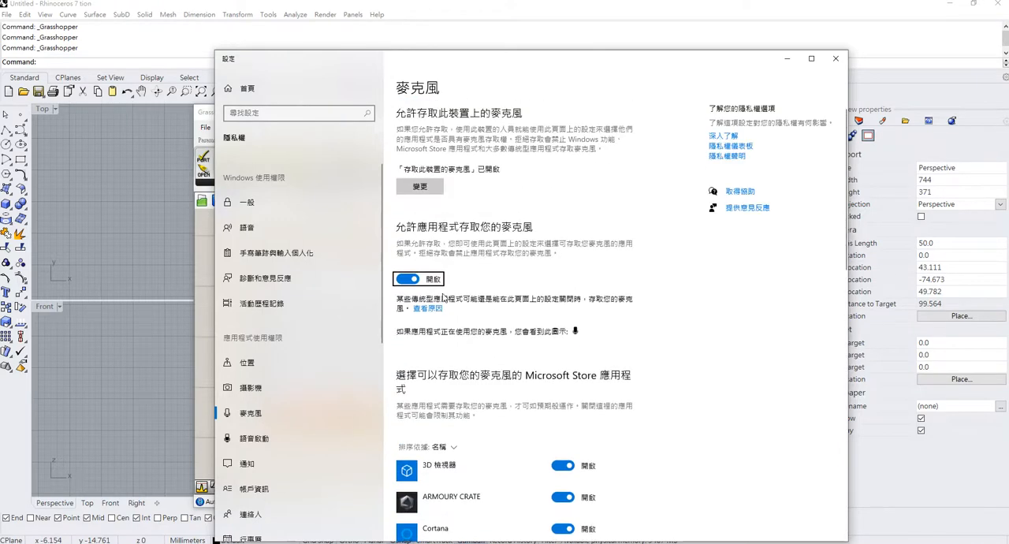
{"action": "scroll", "coordinate": [568, 189], "scroll_direction": "down", "scroll_amount": 4}
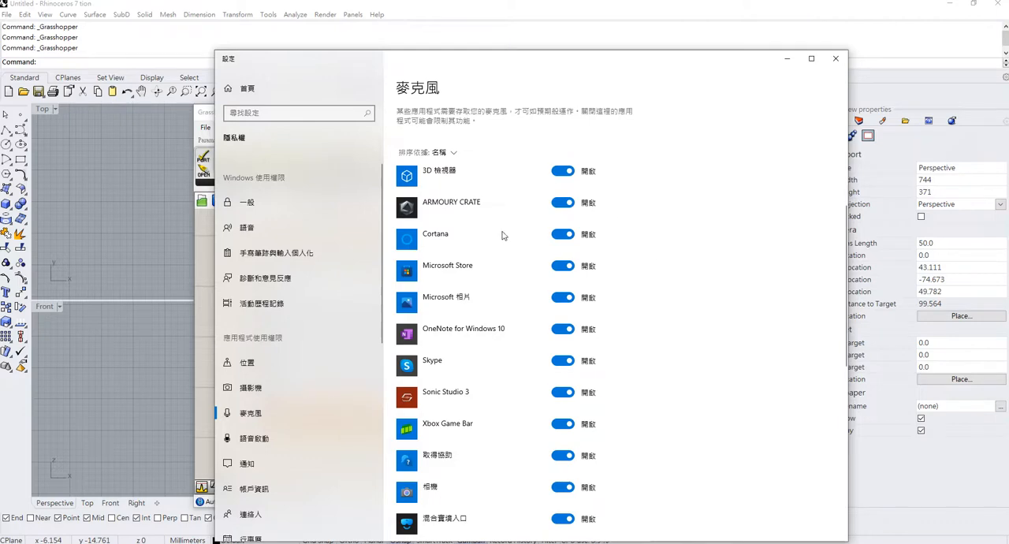
{"action": "scroll", "coordinate": [502, 235], "scroll_direction": "down", "scroll_amount": 5}
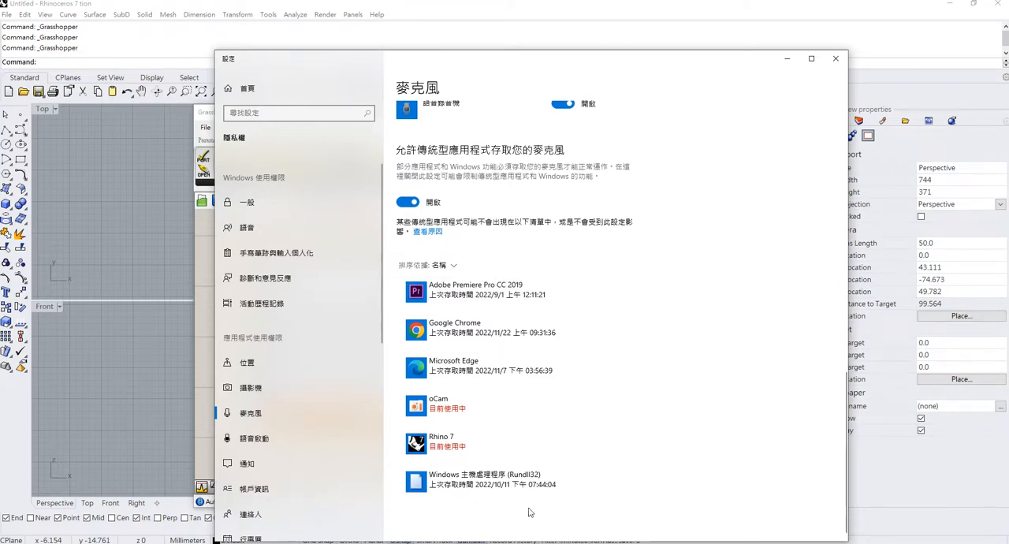
{"action": "left_click", "coordinate": [836, 59]}
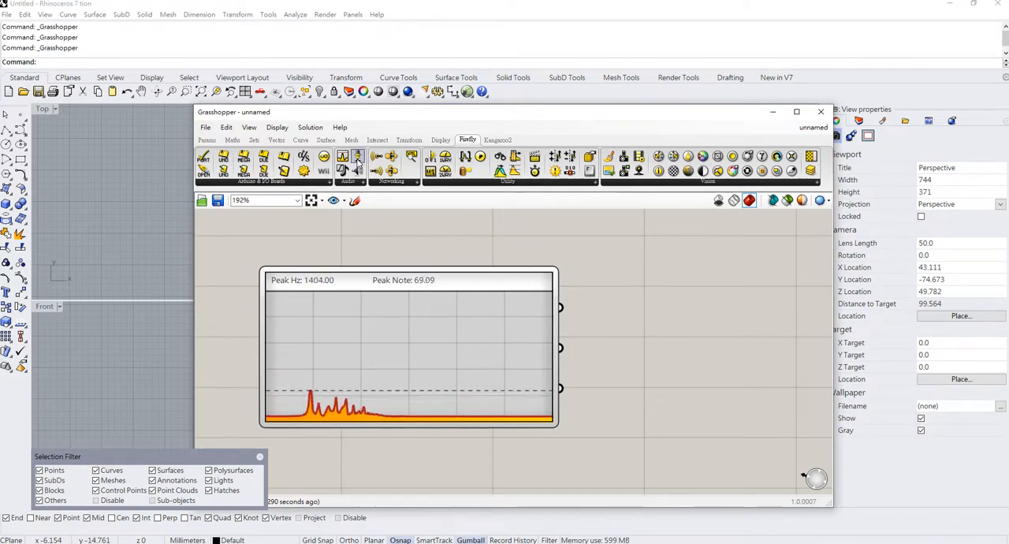
Place a Firefly audio Capture component beside the Frequency Spectrum, inspect its outputs, and shift the Frequency Spectrum slightly up and away from it.
{"action": "left_click_drag", "start_coordinate": [359, 160], "coordinate": [659, 304]}
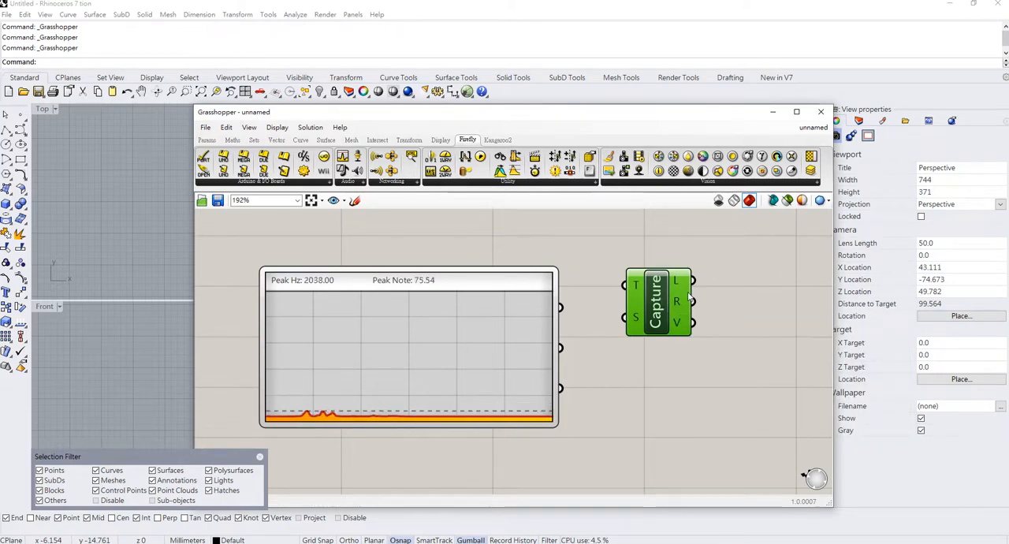
{"action": "mouse_move", "coordinate": [688, 294]}
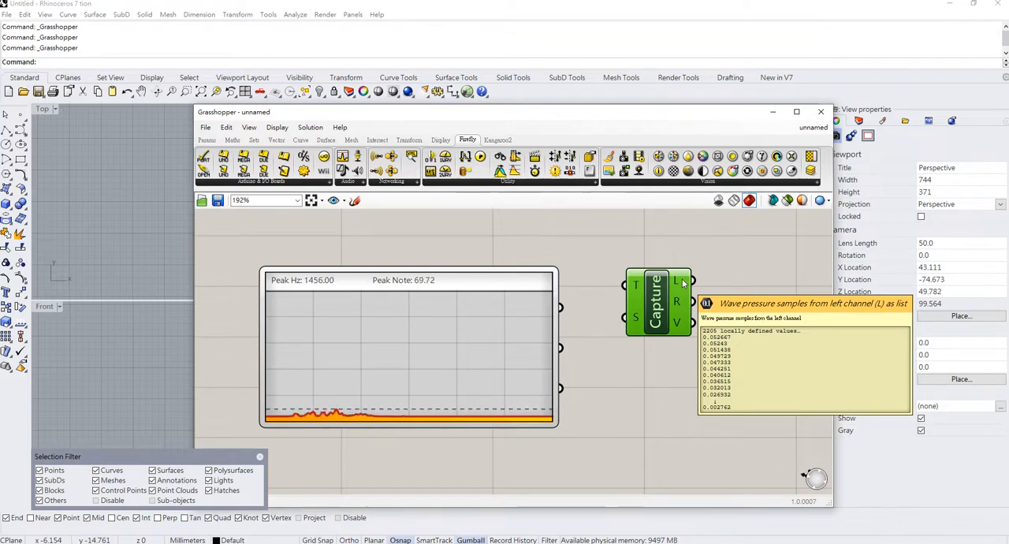
{"action": "left_click_drag", "start_coordinate": [476, 285], "coordinate": [454, 266]}
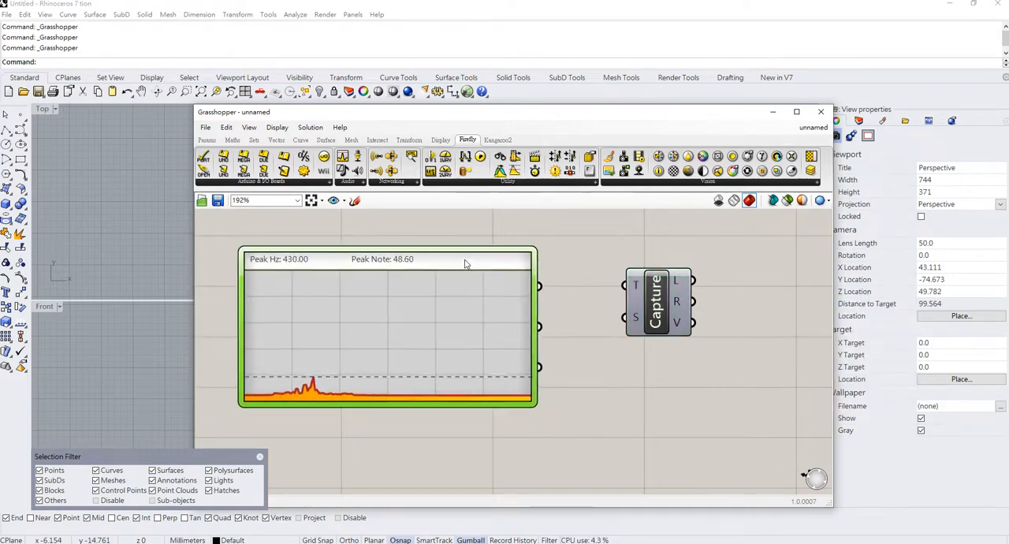
Shift the Capture component slightly left and place a Firefly Note To Frequency component directly beneath it.
{"action": "mouse_move", "coordinate": [669, 301]}
{"action": "left_mouse_down"}
{"action": "mouse_move", "coordinate": [655, 280]}
{"action": "mouse_move", "coordinate": [660, 305]}
{"action": "left_mouse_up"}
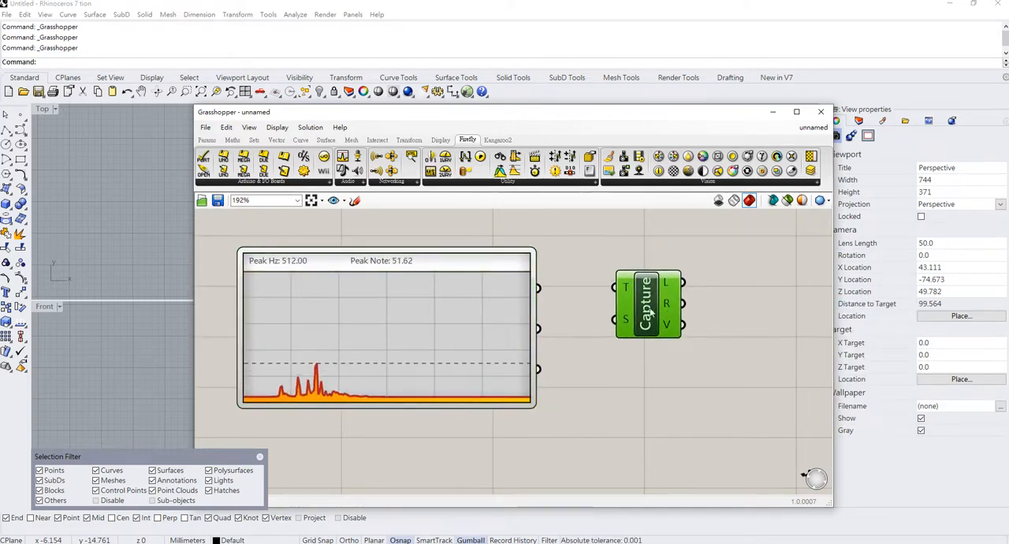
{"action": "left_click", "coordinate": [355, 183]}
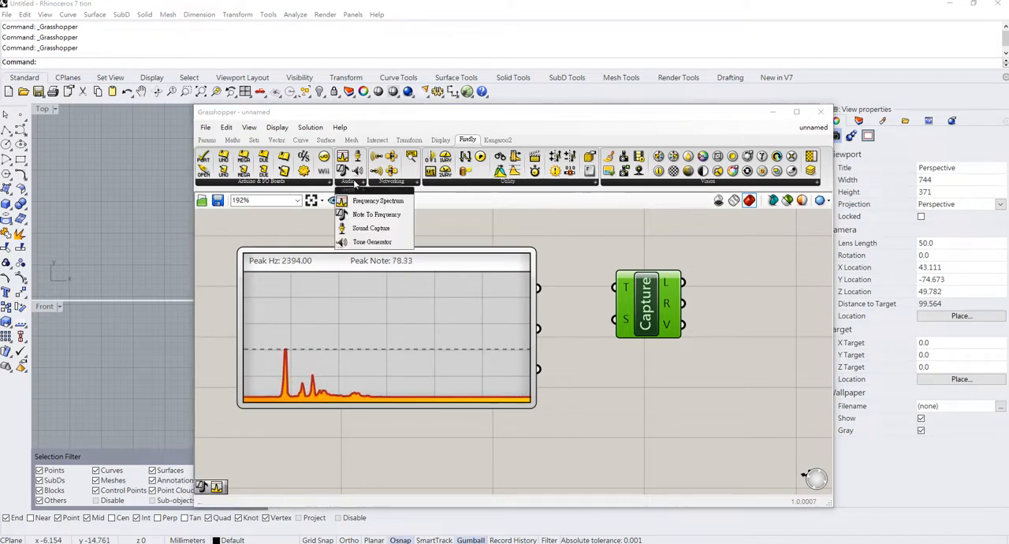
{"action": "left_click", "coordinate": [390, 219]}
{"action": "left_click", "coordinate": [632, 444]}
{"action": "left_click_drag", "start_coordinate": [636, 449], "coordinate": [658, 392]}
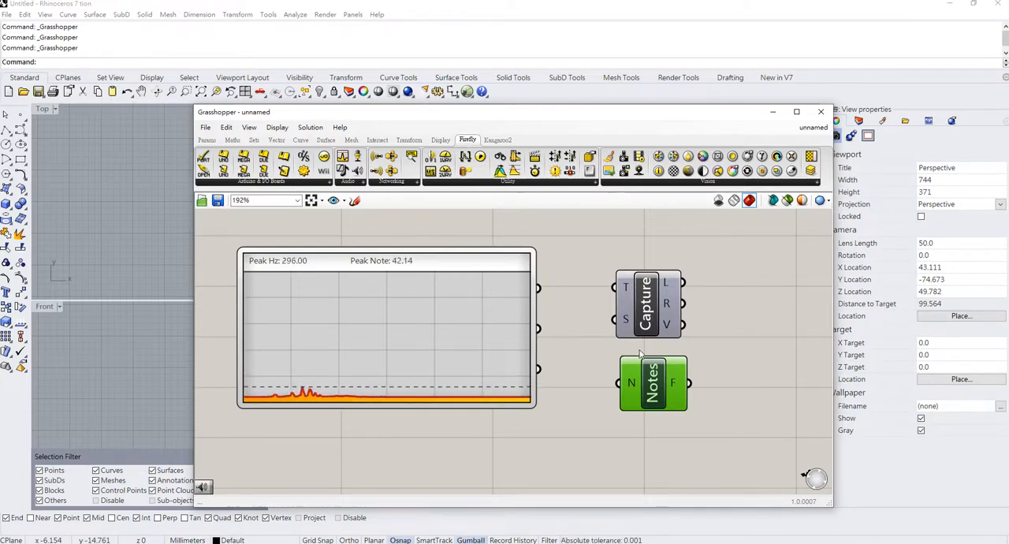
Place a Firefly Tone Generator below Capture and move the Notes component to the left of it.
{"action": "left_click", "coordinate": [359, 184]}
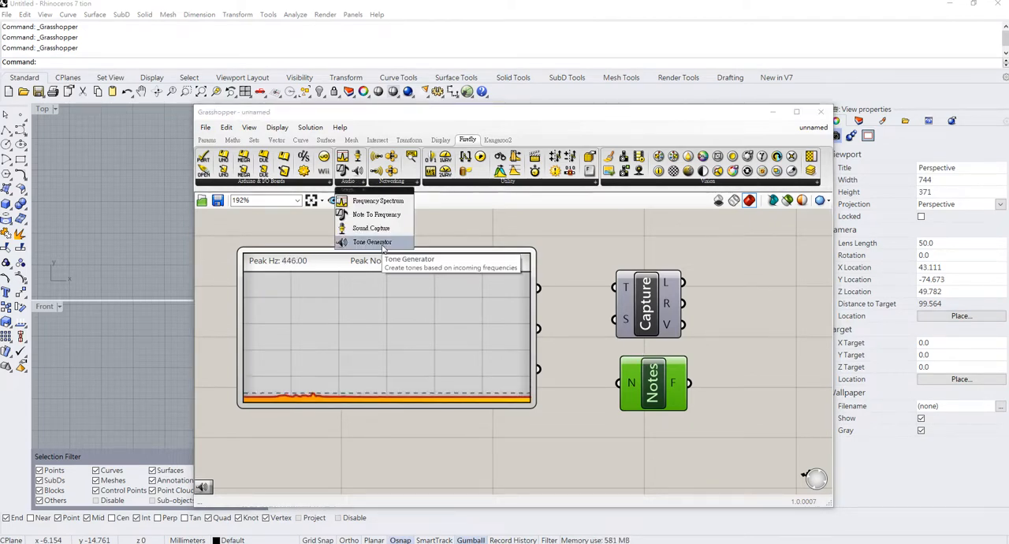
{"action": "left_click", "coordinate": [383, 247]}
{"action": "left_click", "coordinate": [642, 438]}
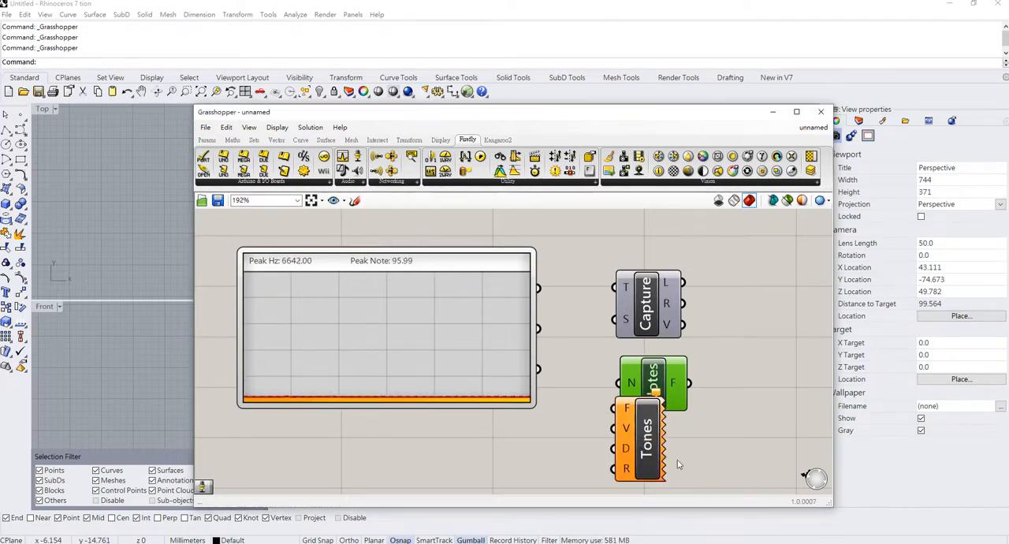
{"action": "left_click_drag", "start_coordinate": [648, 432], "coordinate": [654, 457]}
{"action": "right_click_drag", "start_coordinate": [604, 421], "coordinate": [594, 349]}
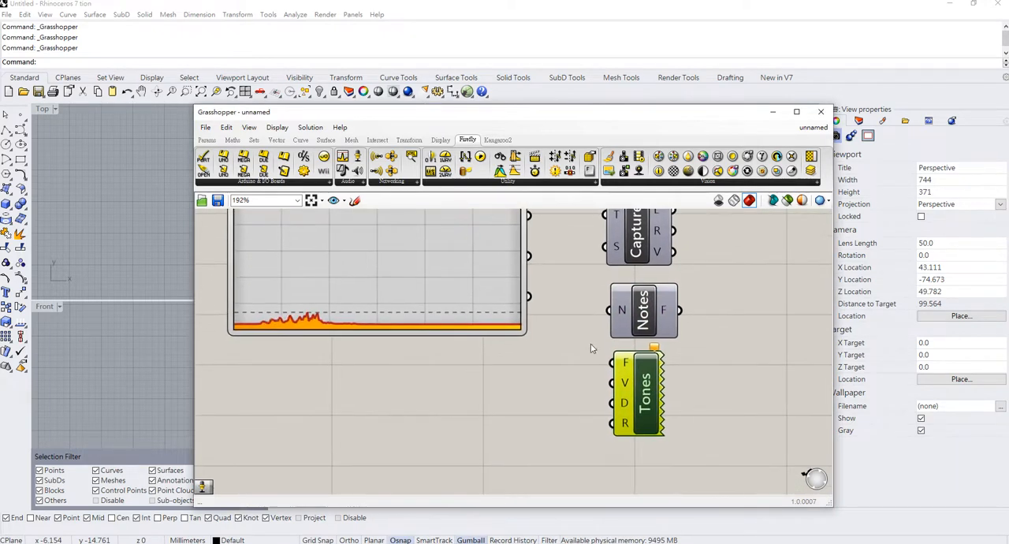
{"action": "left_click_drag", "start_coordinate": [650, 315], "coordinate": [475, 401]}
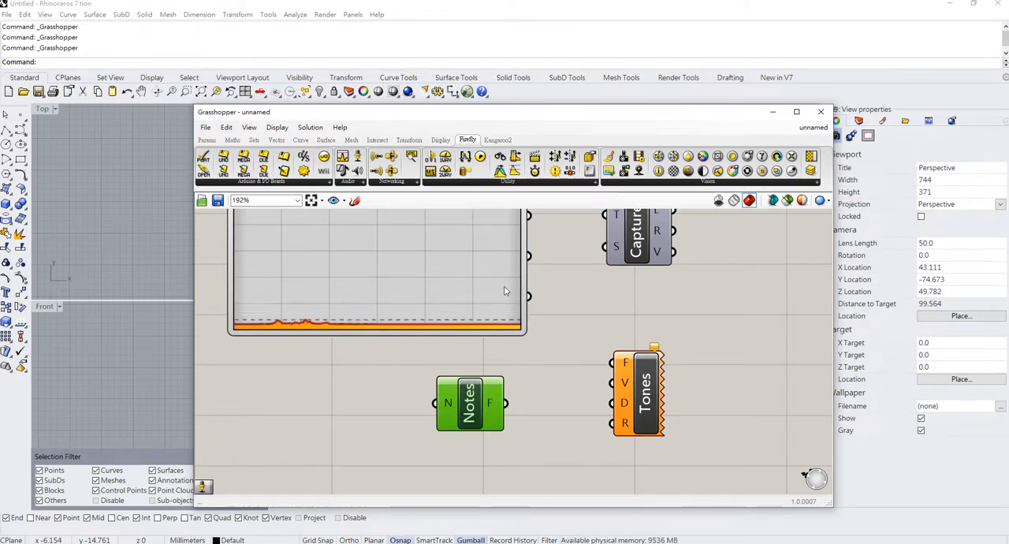
Open the NTUT_WS_Ripple Grasshopper definition and bring its whole component network into view.
{"action": "left_click", "coordinate": [206, 127]}
{"action": "left_click", "coordinate": [237, 153]}
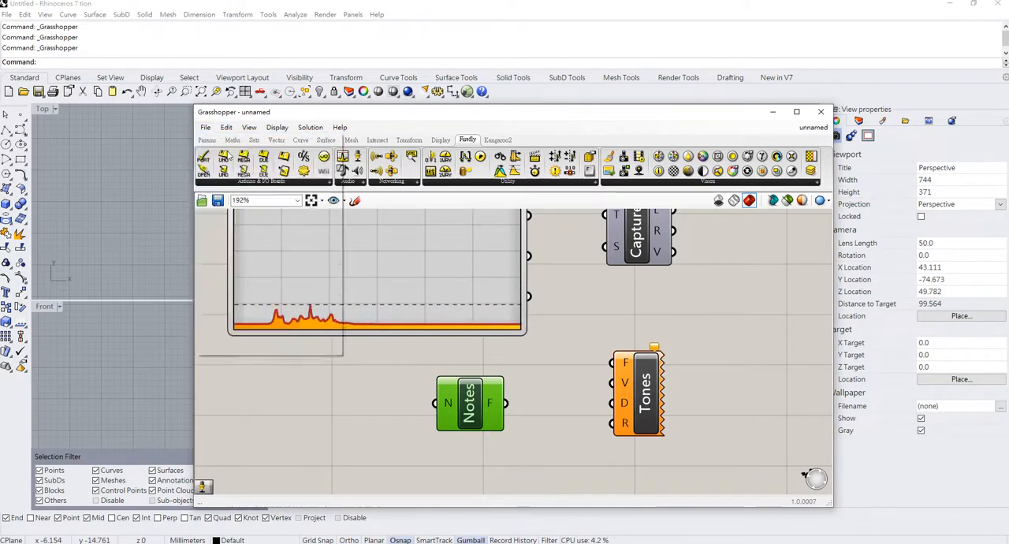
{"action": "left_click", "coordinate": [465, 277]}
{"action": "double_click", "coordinate": [471, 282]}
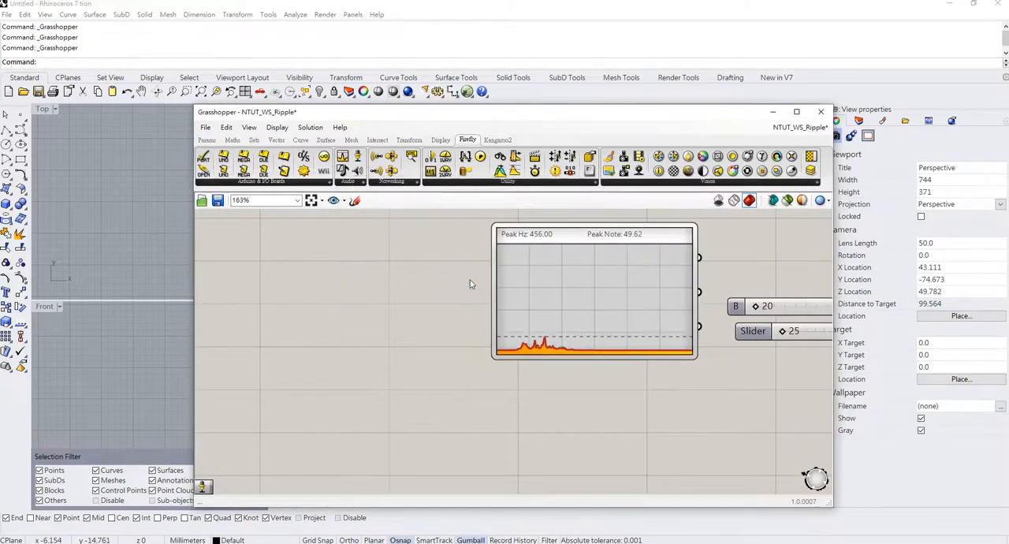
{"action": "scroll", "coordinate": [461, 315], "scroll_direction": "down", "scroll_amount": 5}
{"action": "scroll", "coordinate": [410, 438], "scroll_direction": "up", "scroll_amount": 3}
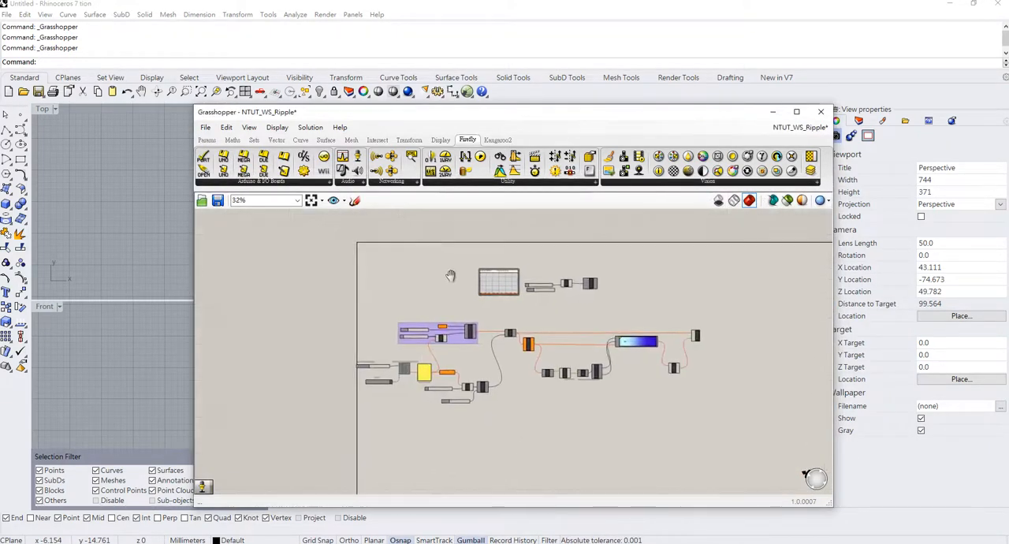
Move the Grasshopper window aside to uncover the Rhino viewports and open the NTUT_WS_Ripple.3dm model.
{"action": "left_click_drag", "start_coordinate": [357, 113], "coordinate": [637, 137]}
{"action": "left_click", "coordinate": [6, 15]}
{"action": "left_click", "coordinate": [26, 38]}
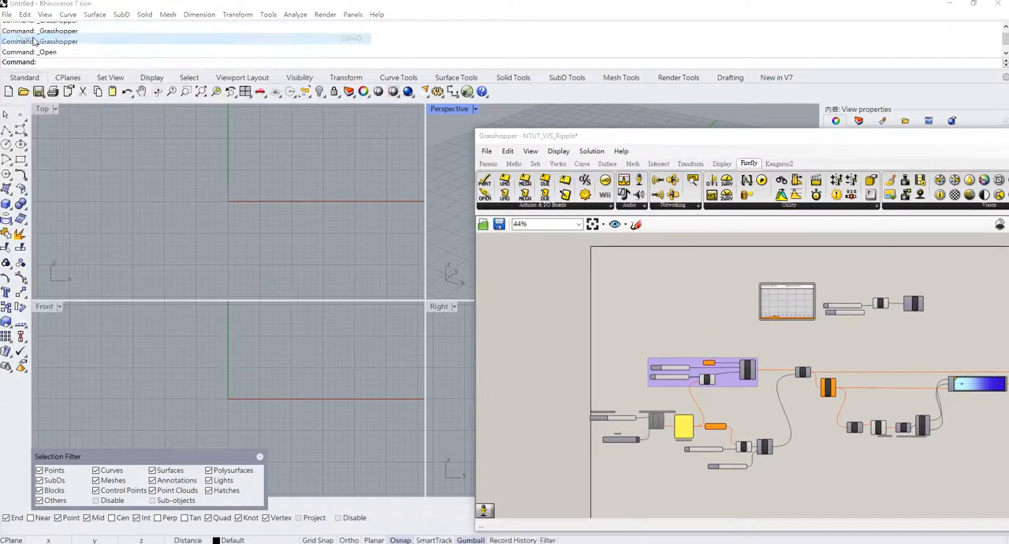
{"action": "left_click", "coordinate": [452, 247]}
{"action": "double_click", "coordinate": [452, 247]}
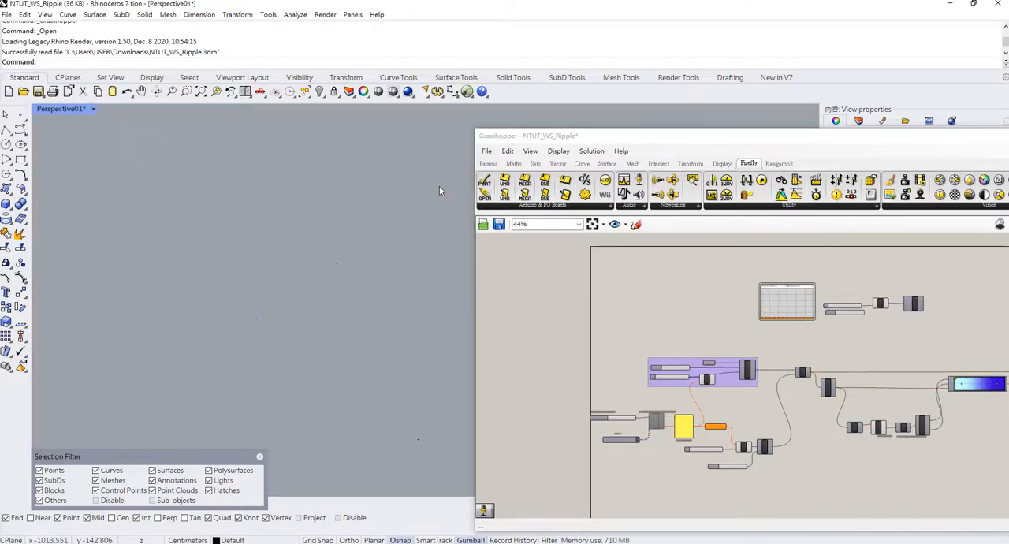
Examine the ripple definition, from the Frequency Spectrum and Rotate components to the sound capture, circle and gradient network.
{"action": "right_click_drag", "start_coordinate": [689, 313], "coordinate": [620, 264]}
{"action": "scroll", "coordinate": [678, 355], "scroll_direction": "up", "scroll_amount": 2}
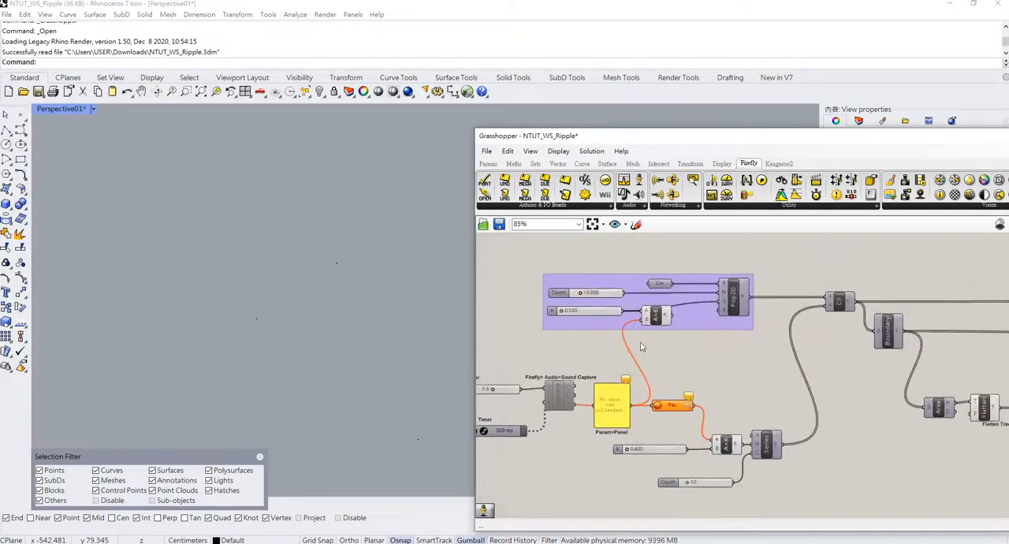
{"action": "scroll", "coordinate": [694, 355], "scroll_direction": "down", "scroll_amount": 3}
{"action": "scroll", "coordinate": [734, 352], "scroll_direction": "up", "scroll_amount": 4}
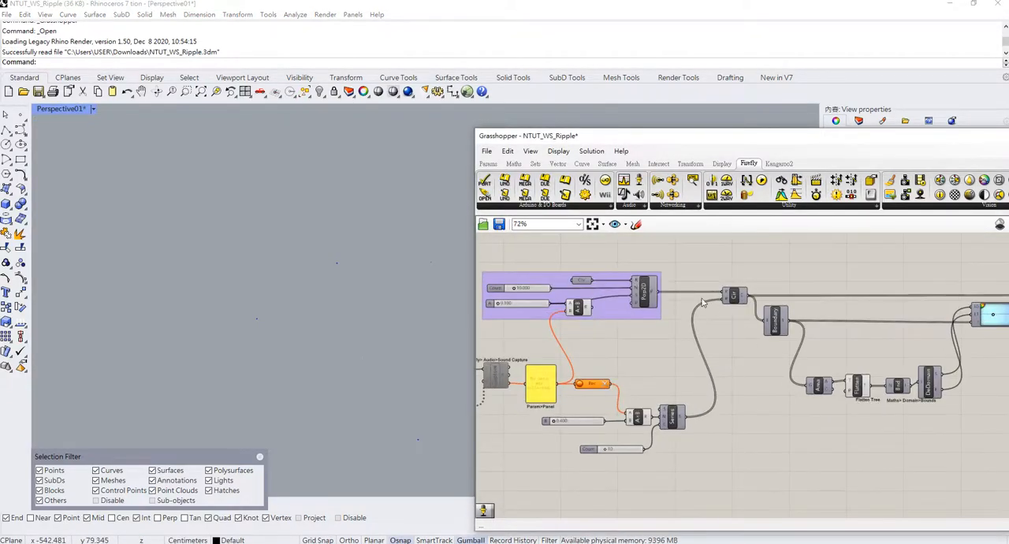
{"action": "scroll", "coordinate": [665, 332], "scroll_direction": "down", "scroll_amount": 3}
{"action": "right_click_drag", "start_coordinate": [662, 332], "coordinate": [656, 381]}
{"action": "scroll", "coordinate": [655, 381], "scroll_direction": "up", "scroll_amount": 3}
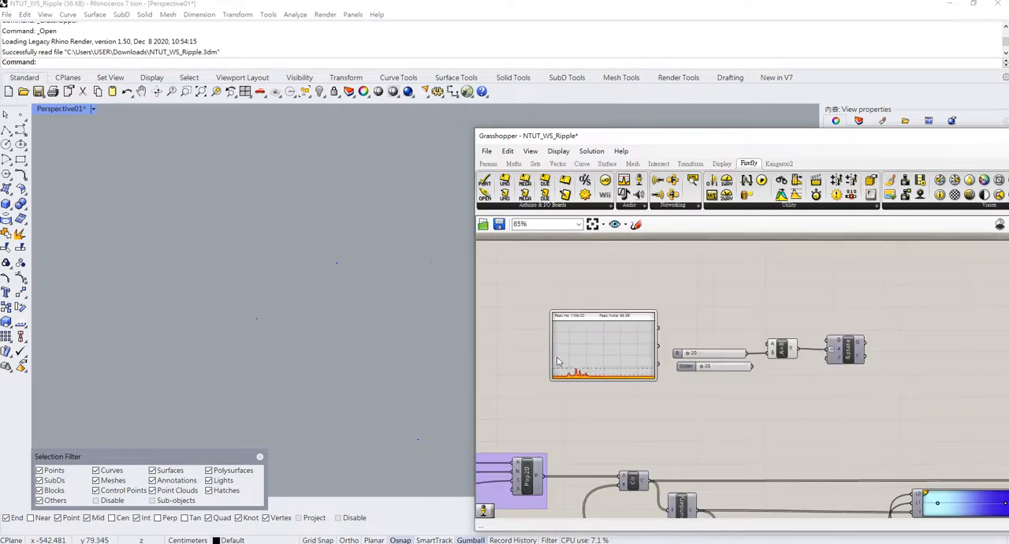
{"action": "scroll", "coordinate": [620, 398], "scroll_direction": "up", "scroll_amount": 2}
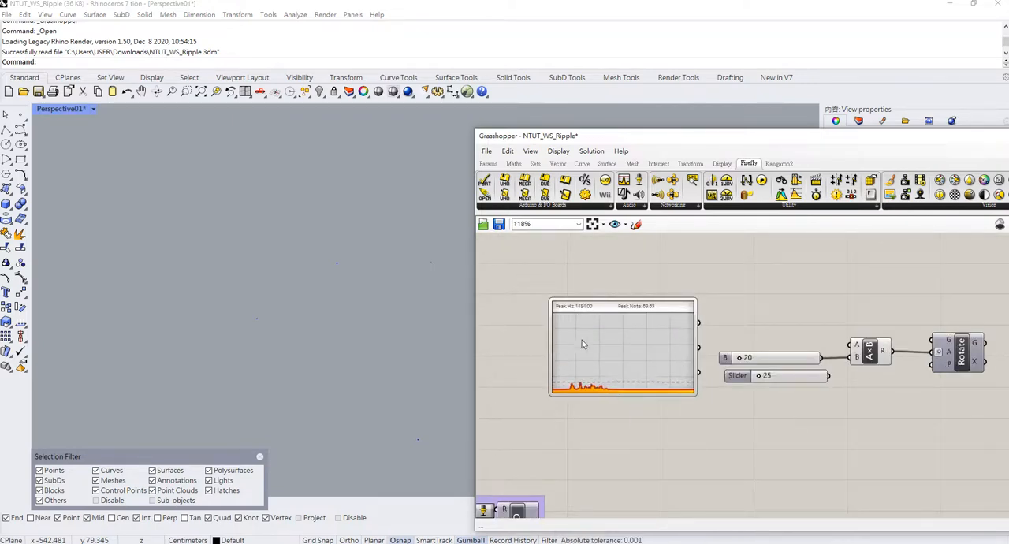
{"action": "scroll", "coordinate": [615, 364], "scroll_direction": "up", "scroll_amount": 1}
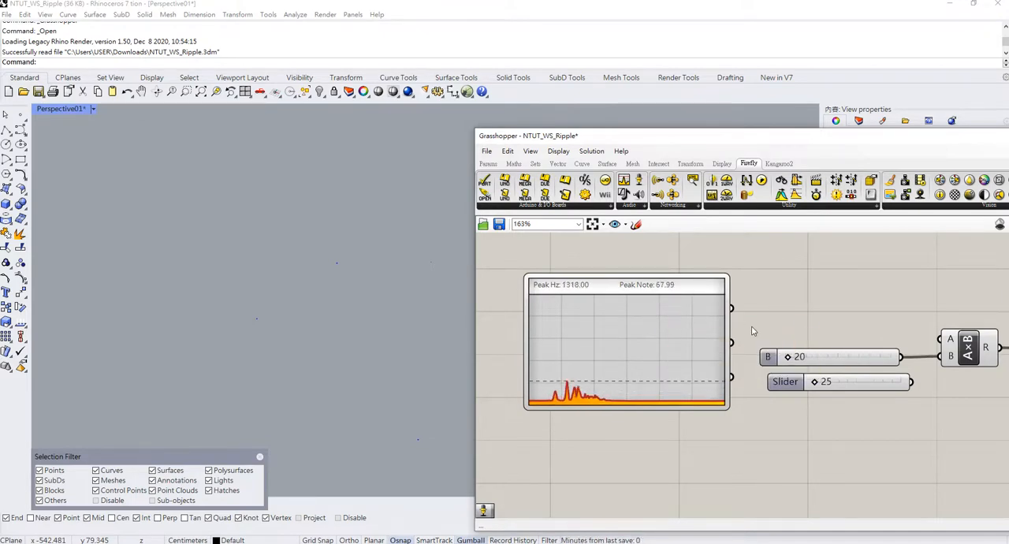
{"action": "scroll", "coordinate": [654, 325], "scroll_direction": "down", "scroll_amount": 2}
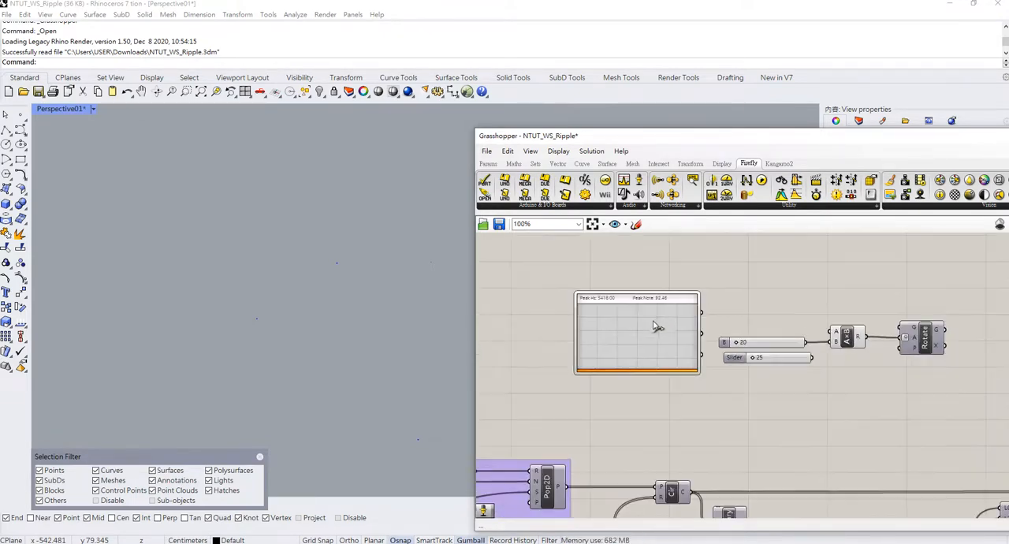
{"action": "scroll", "coordinate": [639, 341], "scroll_direction": "down", "scroll_amount": 4}
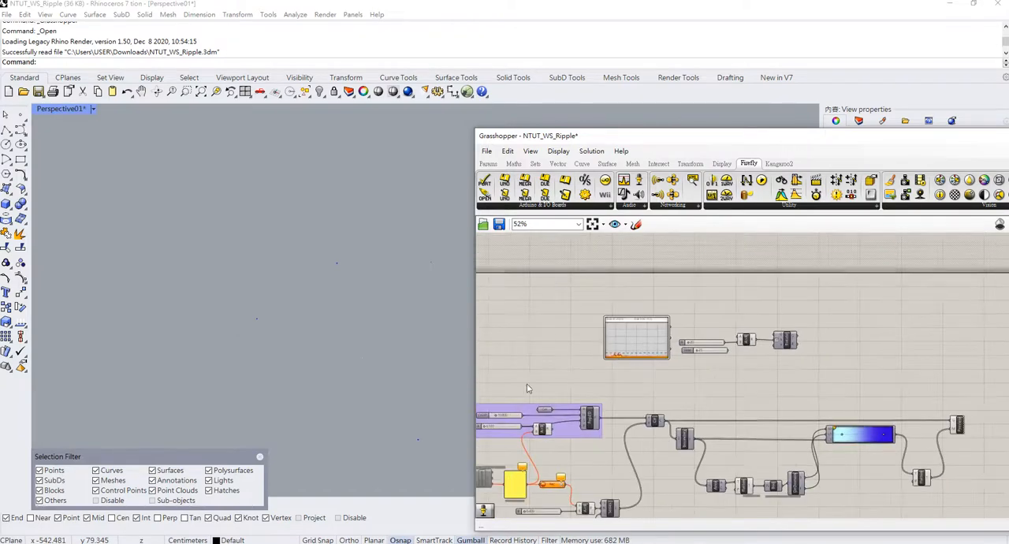
{"action": "right_click_drag", "start_coordinate": [514, 387], "coordinate": [645, 286]}
{"action": "scroll", "coordinate": [739, 395], "scroll_direction": "up", "scroll_amount": 2}
{"action": "scroll", "coordinate": [781, 346], "scroll_direction": "down", "scroll_amount": 1}
{"action": "right_click_drag", "start_coordinate": [802, 346], "coordinate": [680, 359]}
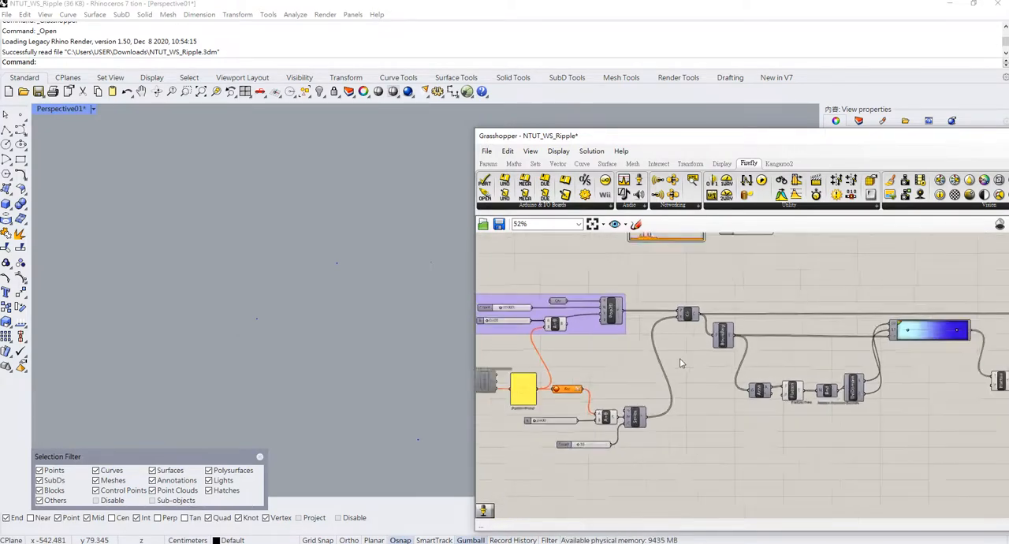
Start the 500 ms Timer that drives the Firefly Sound Capture component.
{"action": "scroll", "coordinate": [680, 359], "scroll_direction": "down", "scroll_amount": 1}
{"action": "right_click_drag", "start_coordinate": [607, 366], "coordinate": [679, 357]}
{"action": "scroll", "coordinate": [554, 393], "scroll_direction": "up", "scroll_amount": 4}
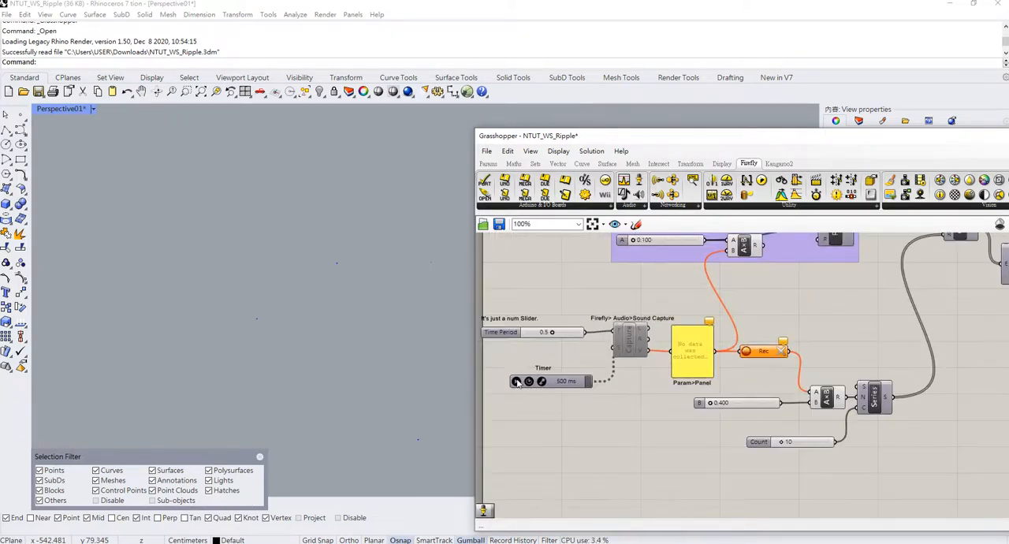
{"action": "left_click", "coordinate": [516, 381]}
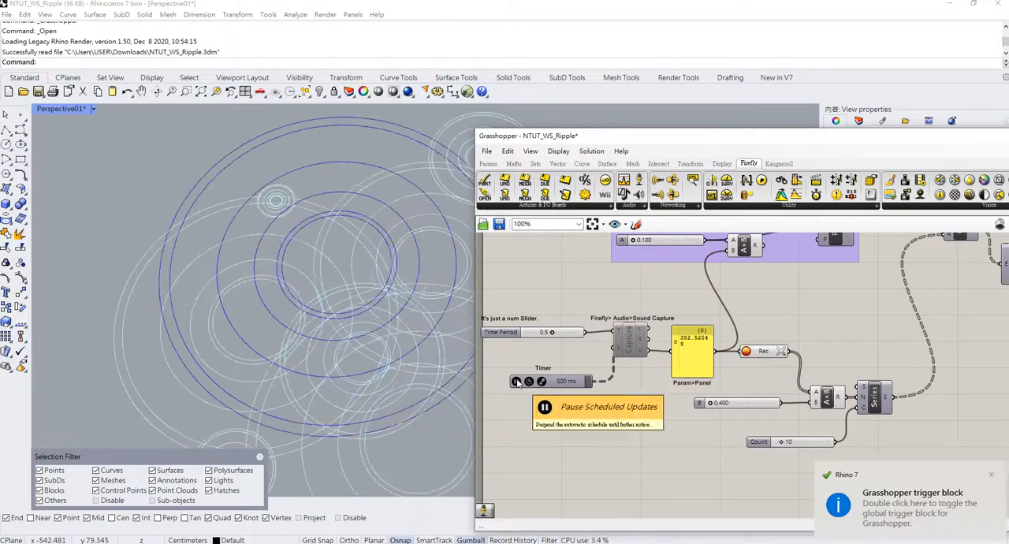
Set the B slider of the multiplication feeding the Series component to 0.1.
{"action": "double_click", "coordinate": [741, 404]}
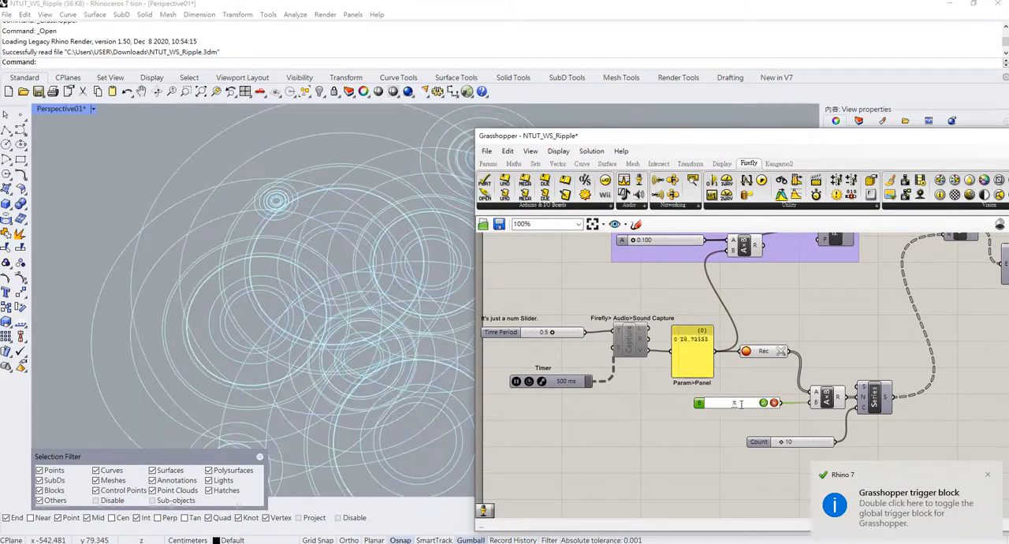
{"action": "type", "text": ".1"}
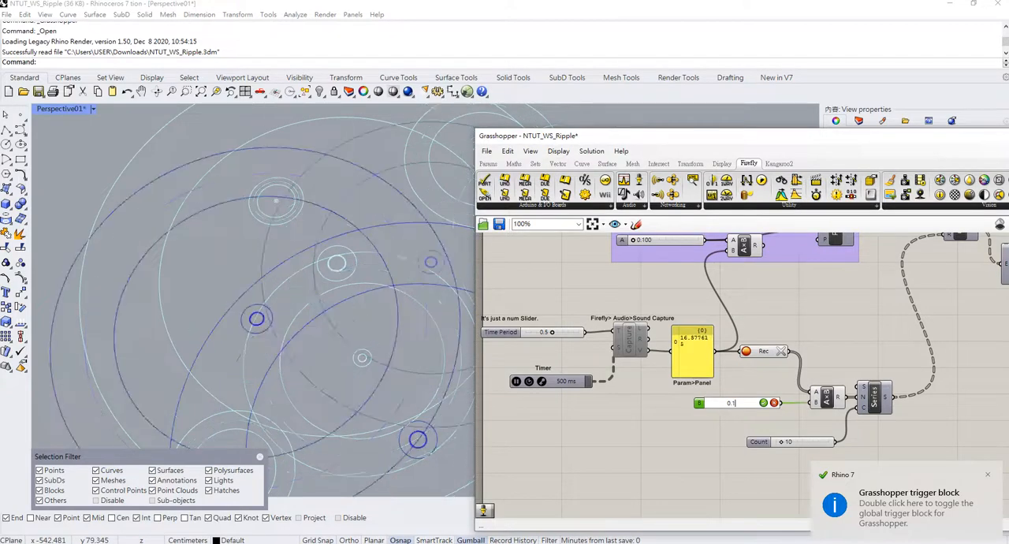
{"action": "key", "text": "Return"}
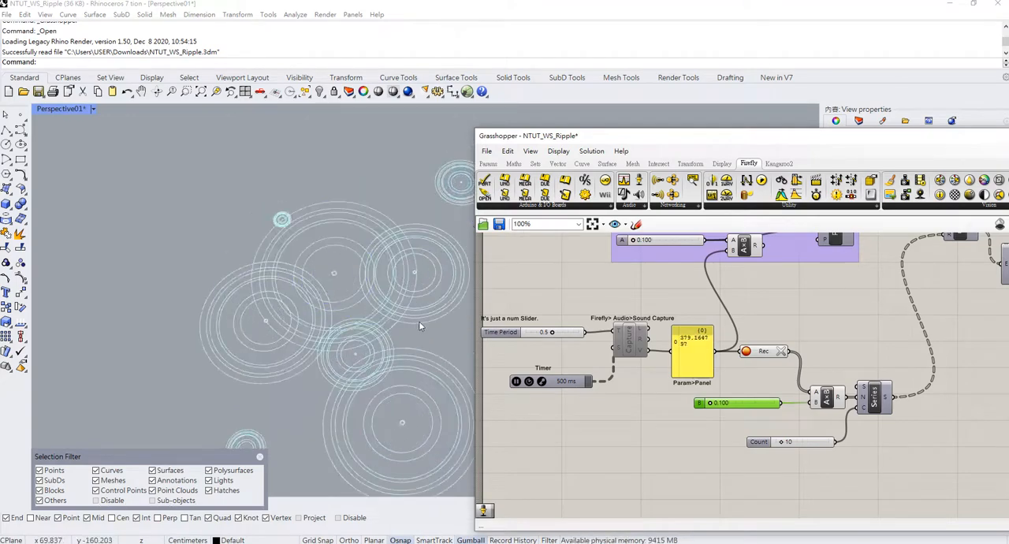
{"action": "right_click_drag", "start_coordinate": [419, 320], "coordinate": [323, 325]}
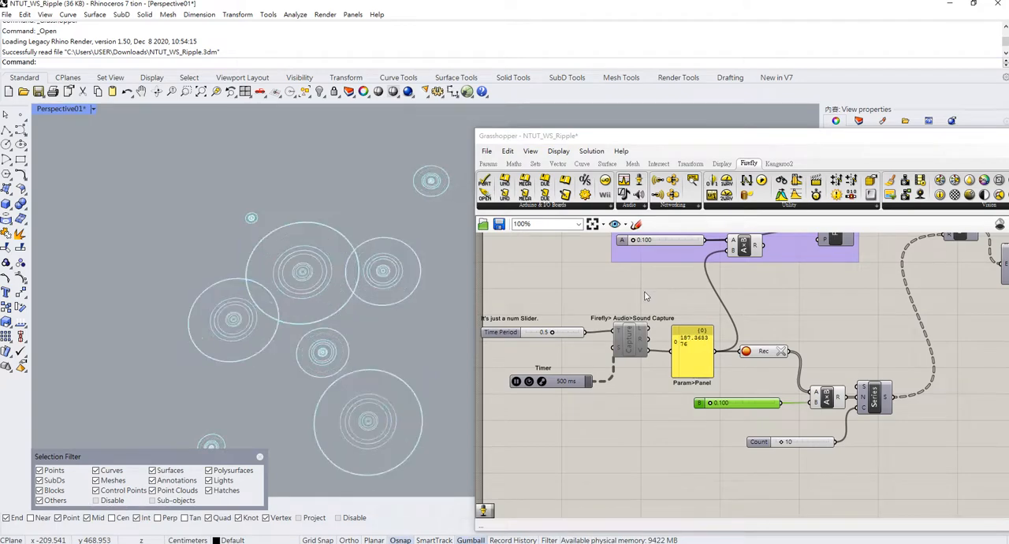
Group the Time Period slider, Timer, Sound Capture component and output panel together with their labels.
{"action": "scroll", "coordinate": [644, 293], "scroll_direction": "down", "scroll_amount": 1}
{"action": "right_click_drag", "start_coordinate": [644, 305], "coordinate": [656, 332]}
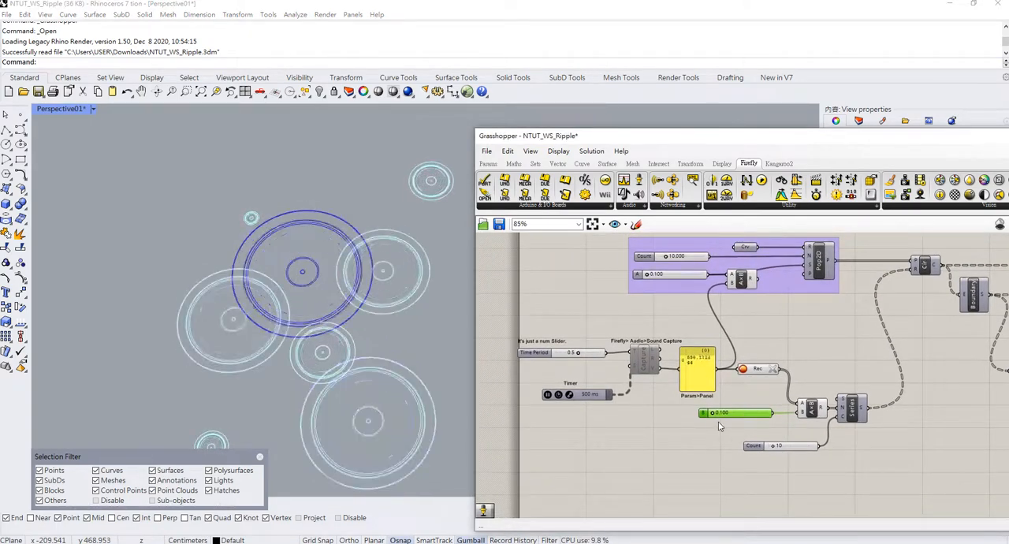
{"action": "scroll", "coordinate": [783, 324], "scroll_direction": "down", "scroll_amount": 4}
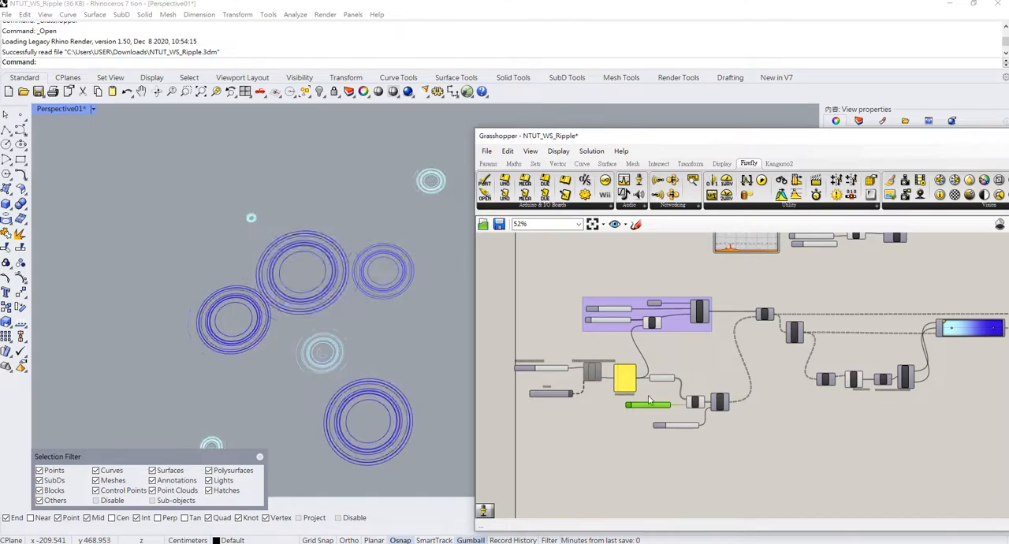
{"action": "scroll", "coordinate": [750, 386], "scroll_direction": "up", "scroll_amount": 4}
{"action": "right_click_drag", "start_coordinate": [736, 409], "coordinate": [781, 401]}
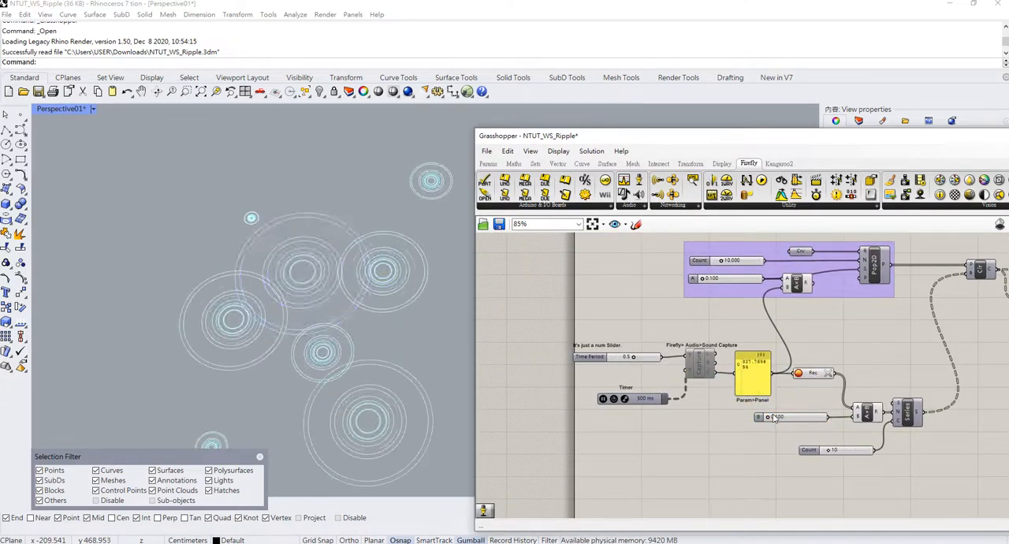
{"action": "left_click_drag", "start_coordinate": [750, 407], "coordinate": [593, 328]}
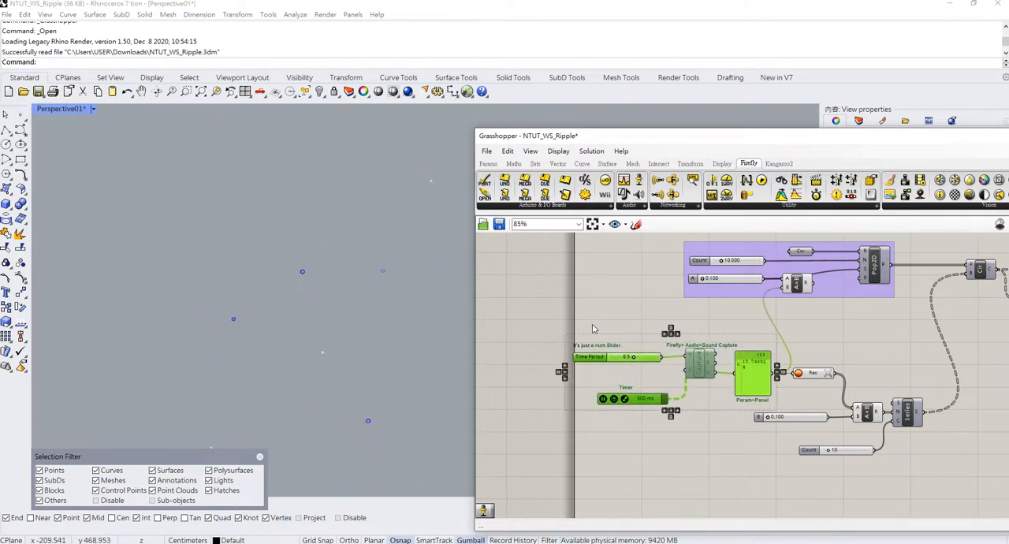
{"action": "key", "text": "ctrl+g"}
{"action": "scroll", "coordinate": [697, 426], "scroll_direction": "up", "scroll_amount": 4}
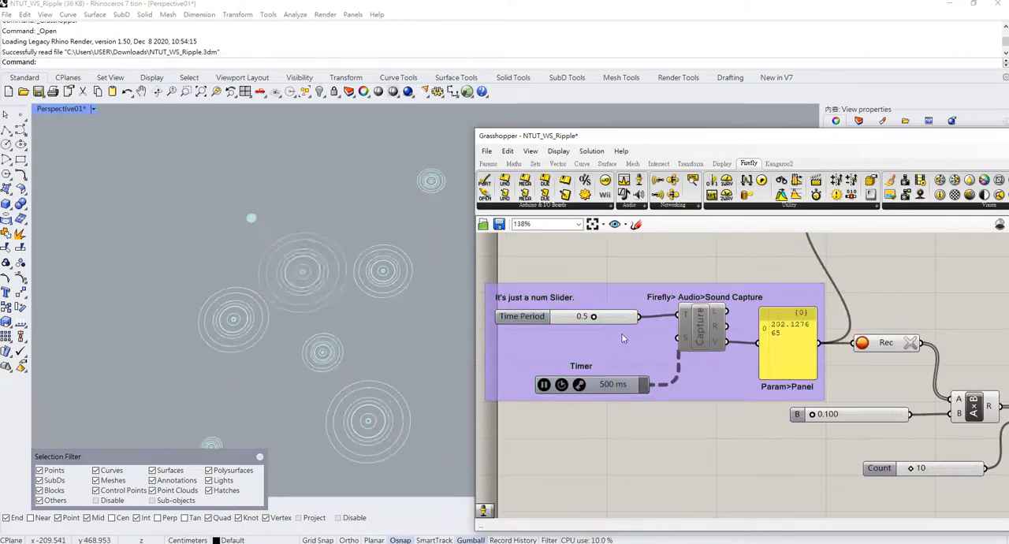
{"action": "right_click_drag", "start_coordinate": [643, 338], "coordinate": [672, 369]}
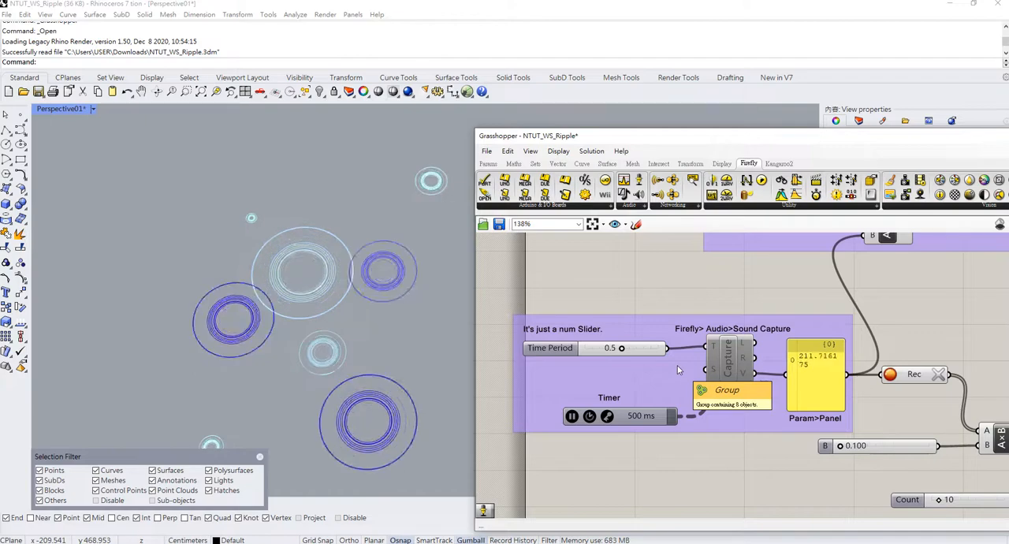
Move the sound capture group to the left, away from the Rec component and the Pop2D group.
{"action": "scroll", "coordinate": [677, 365], "scroll_direction": "down", "scroll_amount": 3}
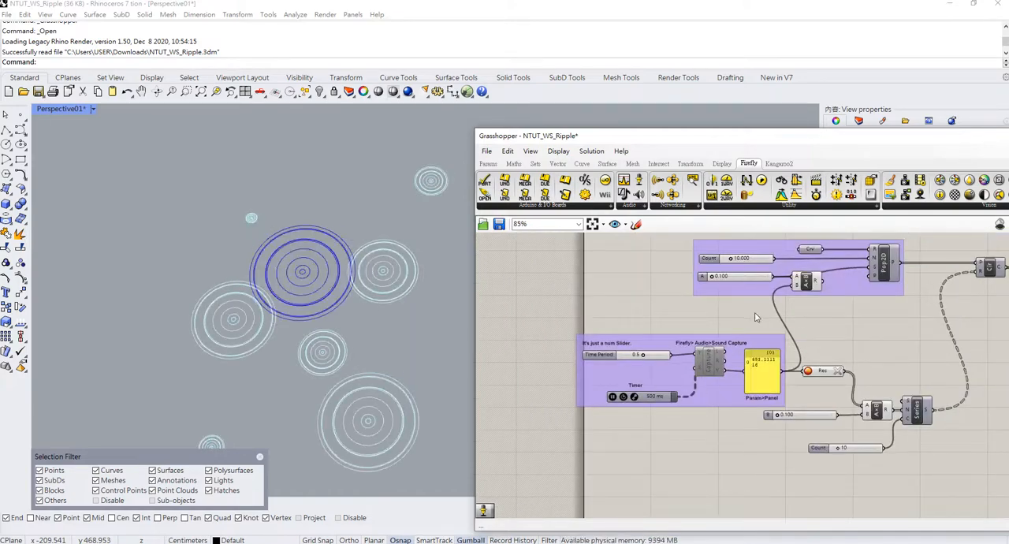
{"action": "scroll", "coordinate": [755, 318], "scroll_direction": "up", "scroll_amount": 4}
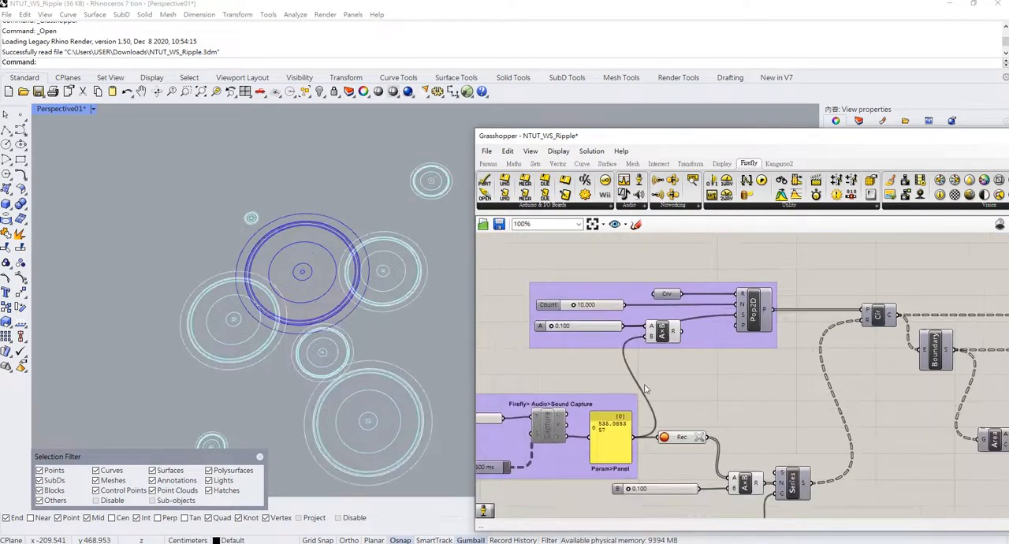
{"action": "right_click_drag", "start_coordinate": [653, 372], "coordinate": [773, 314]}
{"action": "left_click_drag", "start_coordinate": [705, 440], "coordinate": [591, 320]}
{"action": "left_click_drag", "start_coordinate": [720, 349], "coordinate": [663, 349]}
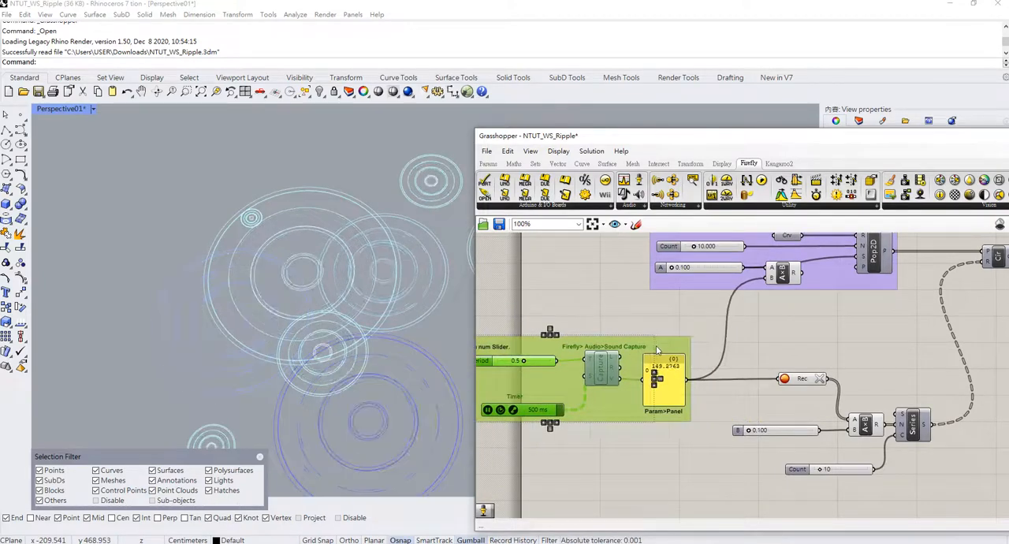
Move the multiplication component slightly down inside the Pop2D group, below the A slider's row.
{"action": "left_click", "coordinate": [595, 298]}
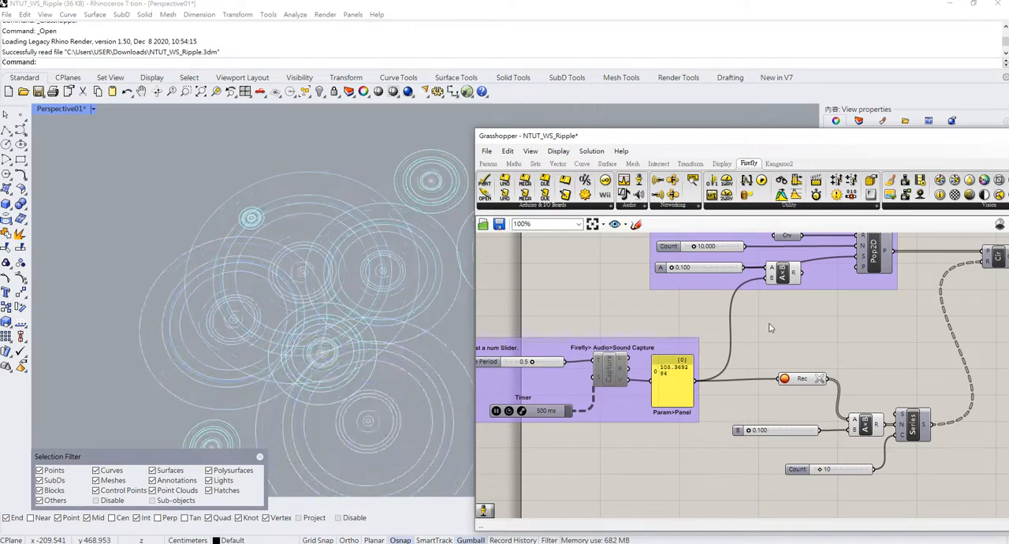
{"action": "right_click_drag", "start_coordinate": [768, 323], "coordinate": [662, 328]}
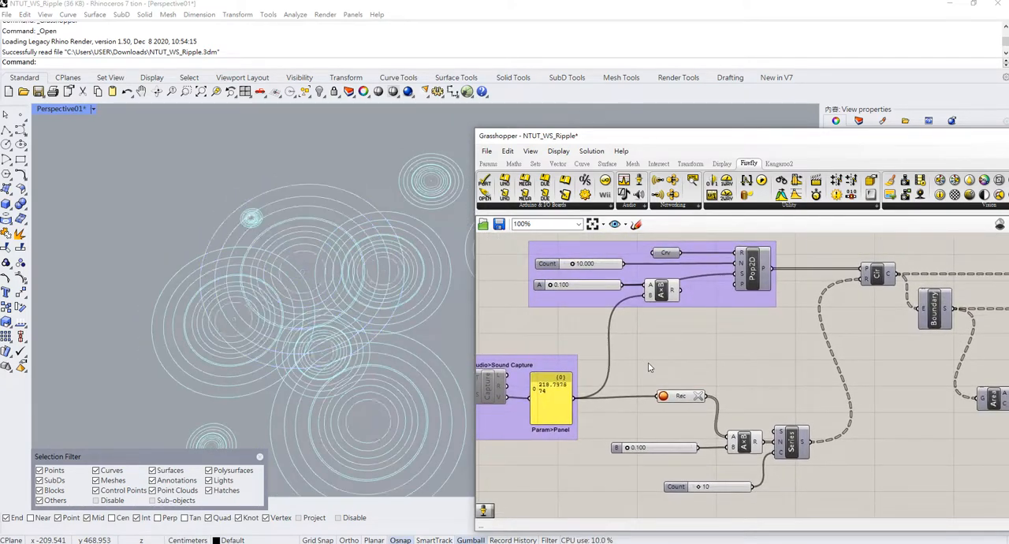
{"action": "left_click_drag", "start_coordinate": [761, 356], "coordinate": [721, 300]}
{"action": "right_click_drag", "start_coordinate": [729, 309], "coordinate": [754, 331]}
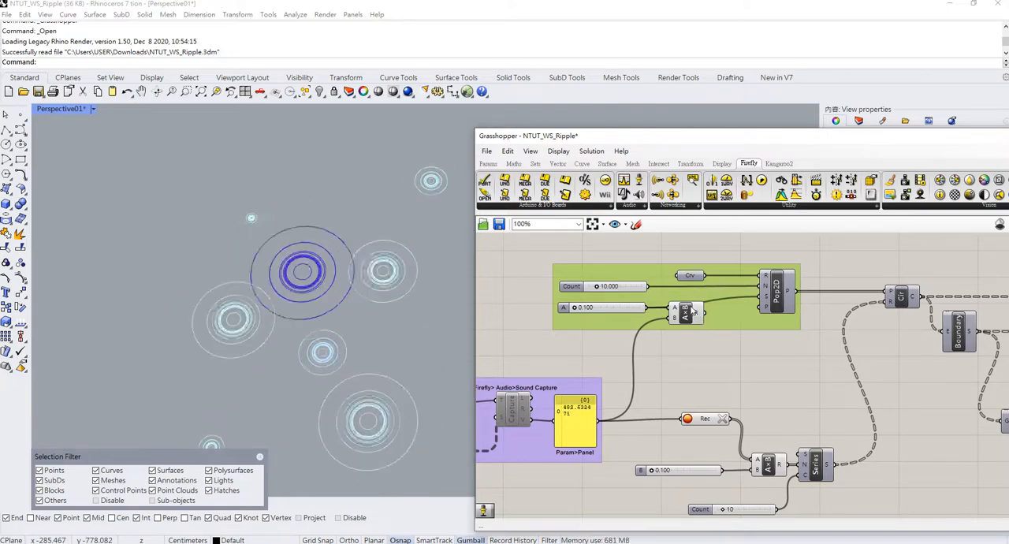
{"action": "left_click_drag", "start_coordinate": [688, 313], "coordinate": [688, 323]}
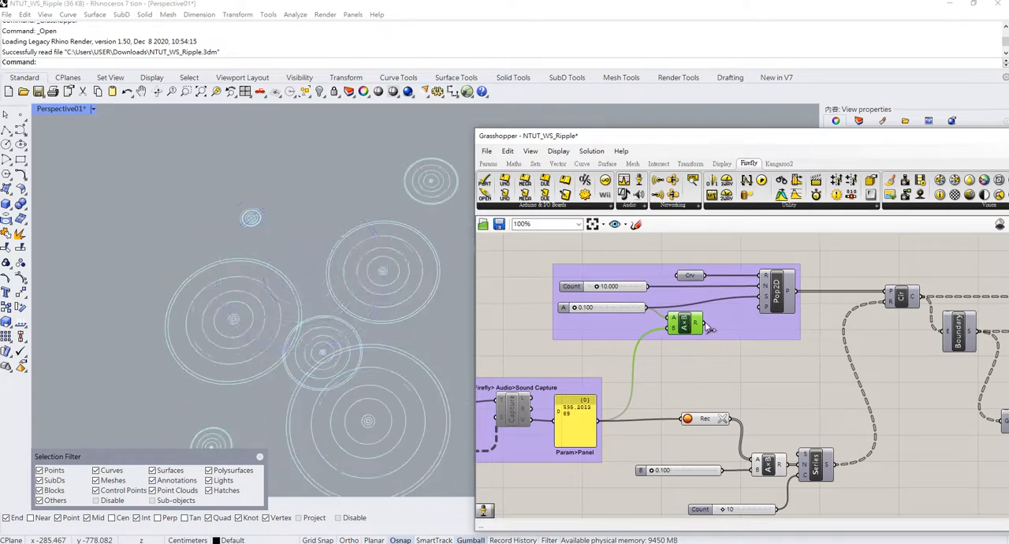
Rewire Pop2D's S input from the multiplication result to the A slider directly, and shift the Pop2D group slightly up.
{"action": "left_click_drag", "start_coordinate": [755, 300], "coordinate": [762, 298]}
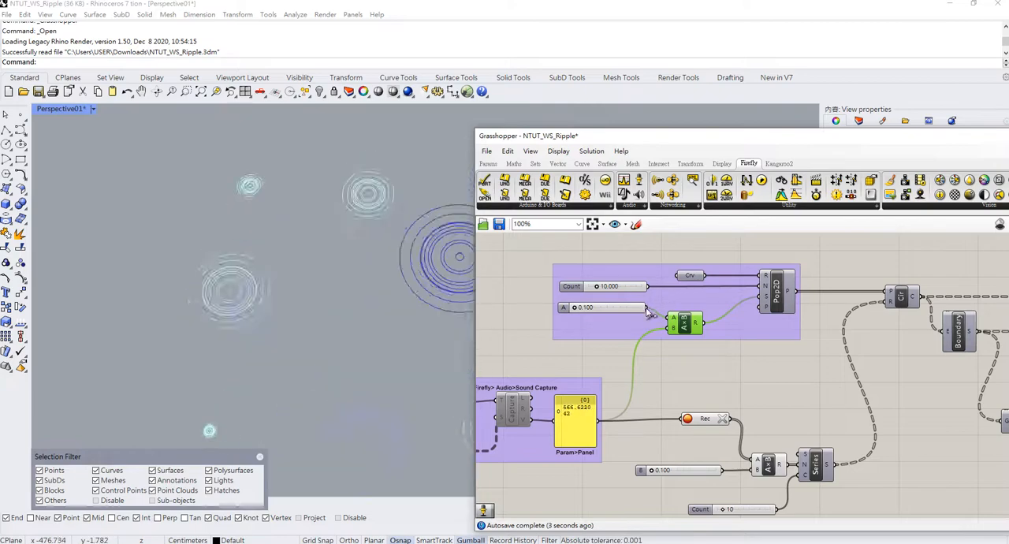
{"action": "left_click_drag", "start_coordinate": [648, 307], "coordinate": [763, 297]}
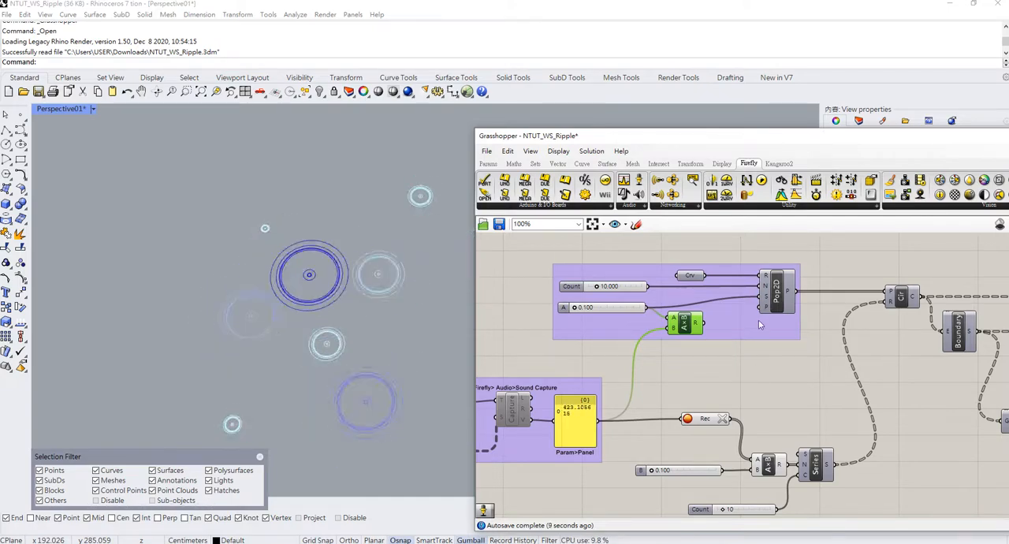
{"action": "left_click", "coordinate": [762, 328]}
{"action": "mouse_move", "coordinate": [763, 332]}
{"action": "left_mouse_down"}
{"action": "mouse_move", "coordinate": [755, 302]}
{"action": "mouse_move", "coordinate": [762, 318]}
{"action": "left_mouse_up"}
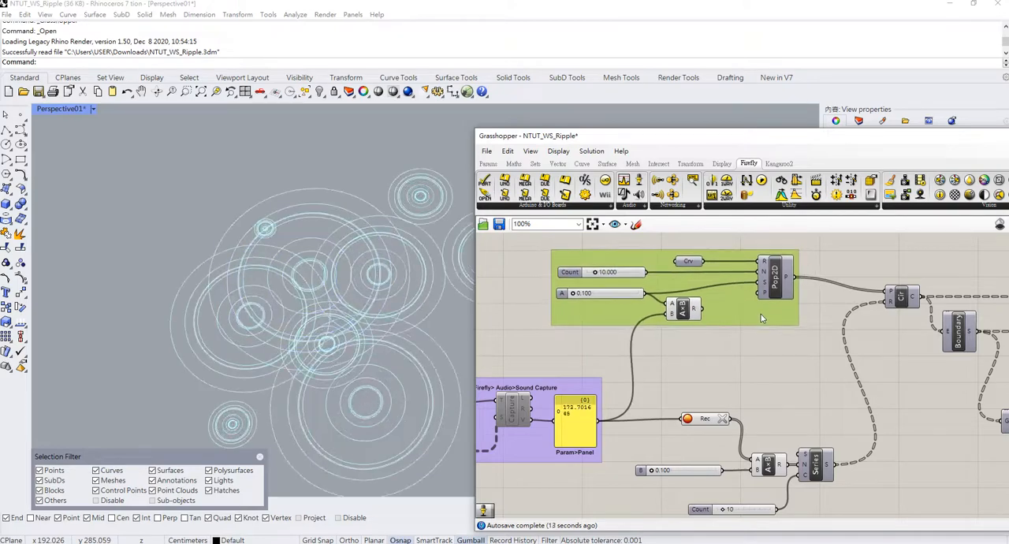
Group the Rec component, B slider, multiplication, Count slider and Series component, and move the group slightly down.
{"action": "right_click_drag", "start_coordinate": [741, 363], "coordinate": [757, 349]}
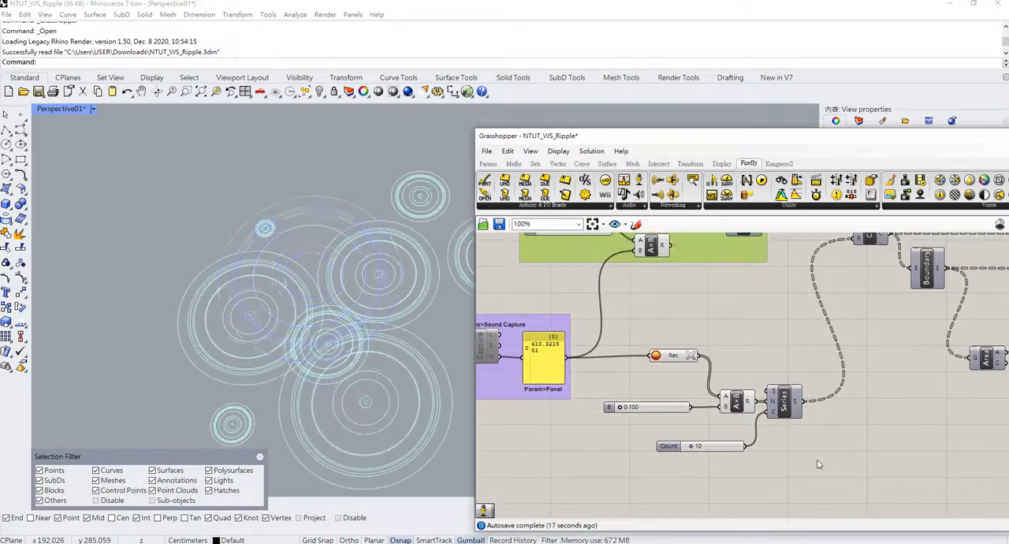
{"action": "left_click_drag", "start_coordinate": [817, 463], "coordinate": [631, 356]}
{"action": "key", "text": "ctrl+g"}
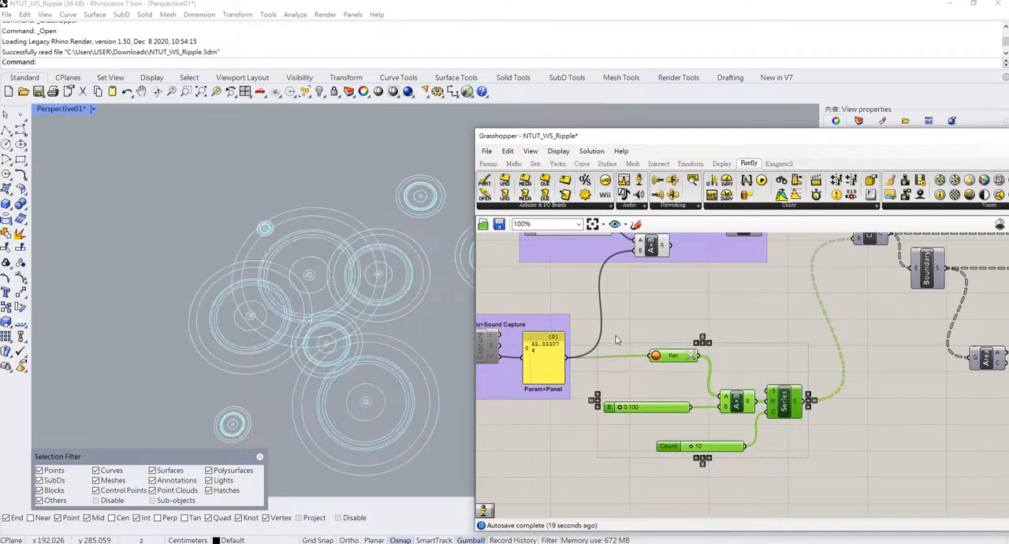
{"action": "left_click_drag", "start_coordinate": [765, 367], "coordinate": [769, 386]}
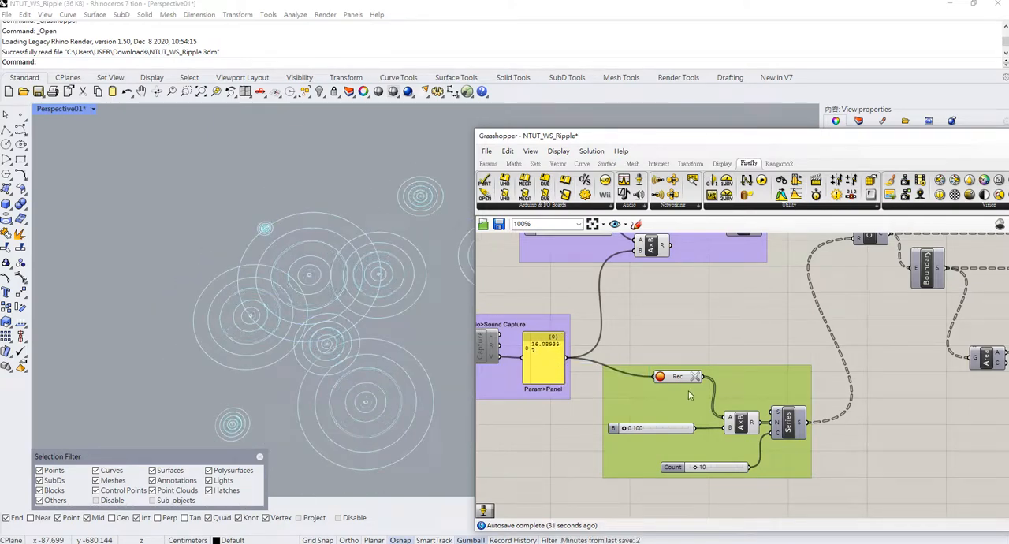
Examine how the Pop2D points and the Series values feed the Circle component and the colouring components that follow it.
{"action": "right_click_drag", "start_coordinate": [742, 350], "coordinate": [735, 304]}
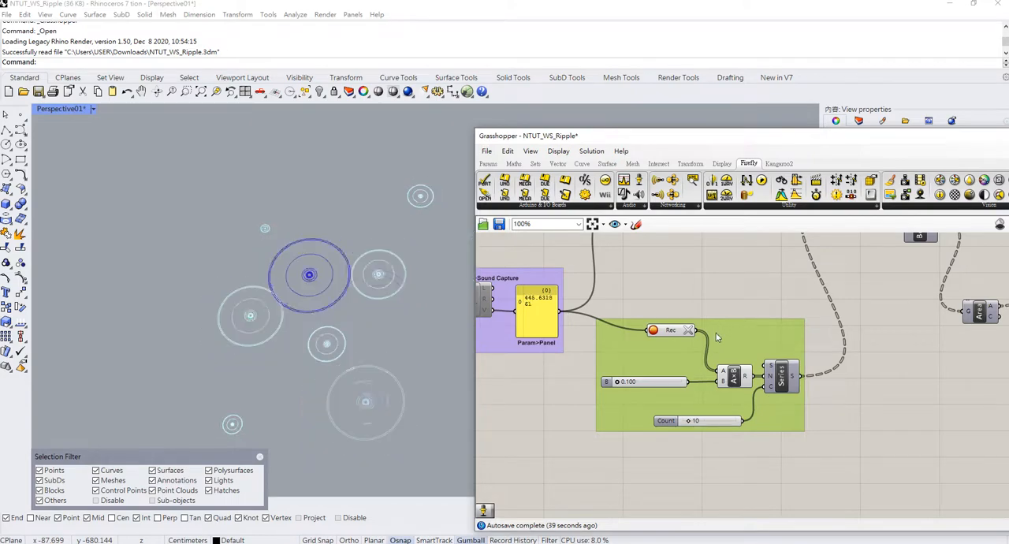
{"action": "right_click_drag", "start_coordinate": [703, 285], "coordinate": [696, 343]}
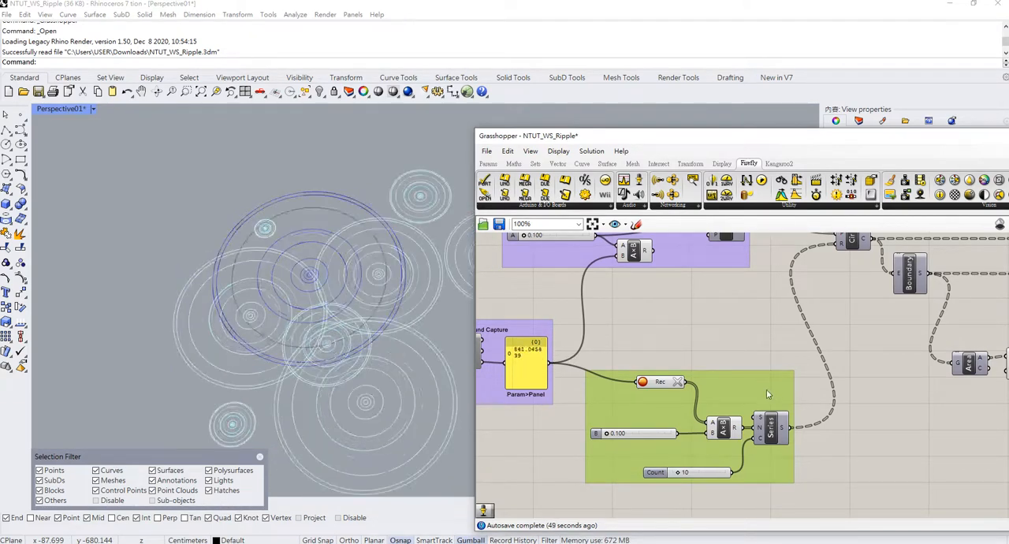
{"action": "right_click_drag", "start_coordinate": [745, 309], "coordinate": [731, 367]}
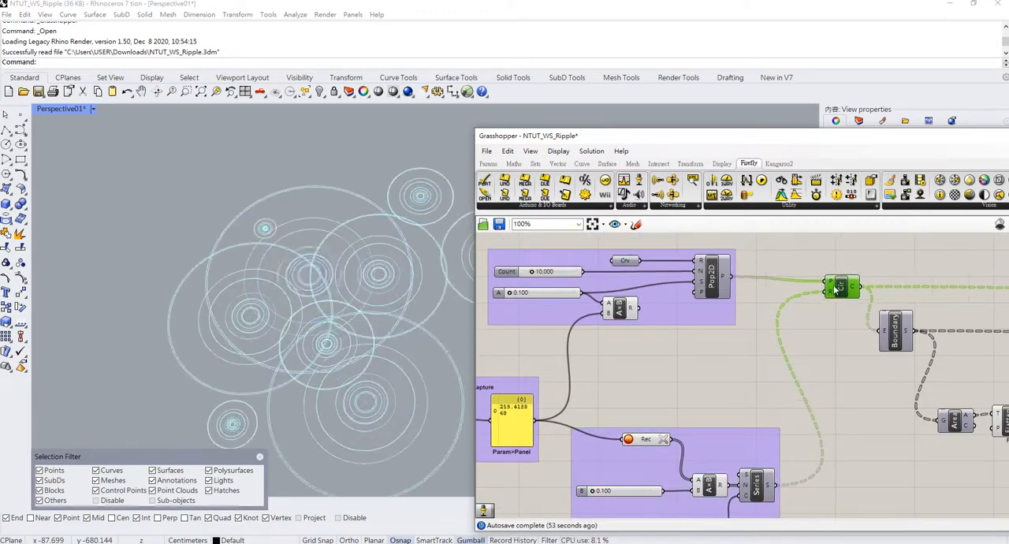
{"action": "right_click_drag", "start_coordinate": [846, 289], "coordinate": [677, 292]}
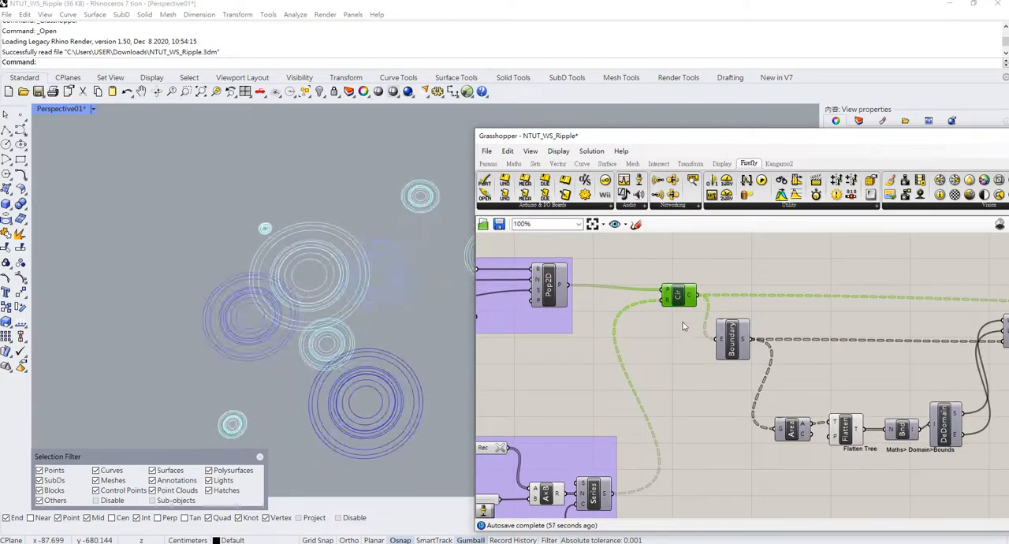
{"action": "scroll", "coordinate": [708, 344], "scroll_direction": "down", "scroll_amount": 2}
{"action": "right_click_drag", "start_coordinate": [752, 317], "coordinate": [640, 317]}
{"action": "scroll", "coordinate": [600, 357], "scroll_direction": "up", "scroll_amount": 2}
{"action": "scroll", "coordinate": [600, 357], "scroll_direction": "down", "scroll_amount": 2}
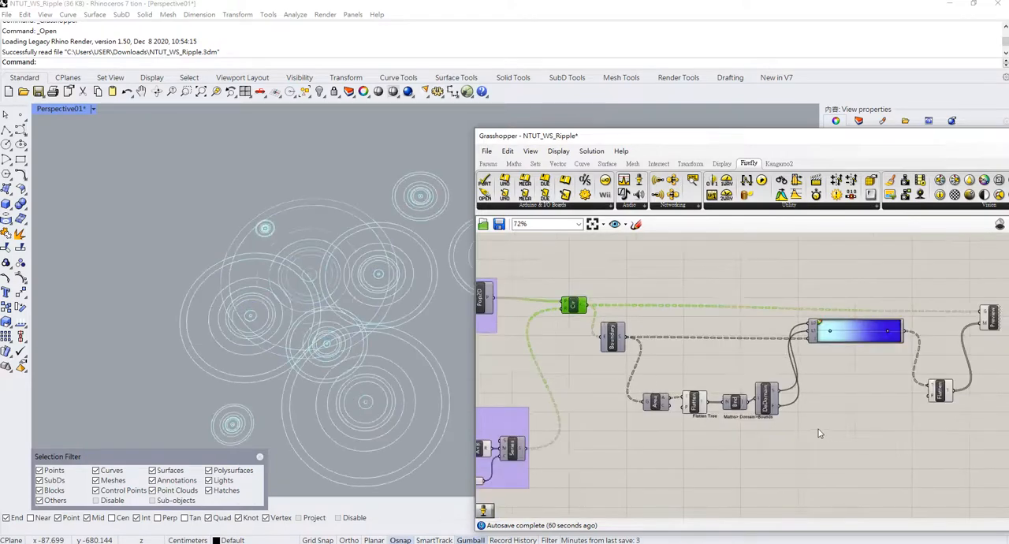
Group the components from Boundary through the gradient to the Preview component, and move the group slightly right, away from Circle.
{"action": "right_click_drag", "start_coordinate": [818, 433], "coordinate": [790, 426]}
{"action": "left_click_drag", "start_coordinate": [893, 468], "coordinate": [606, 286]}
{"action": "left_click_drag", "start_coordinate": [961, 466], "coordinate": [593, 270]}
{"action": "key", "text": "ctrl+g"}
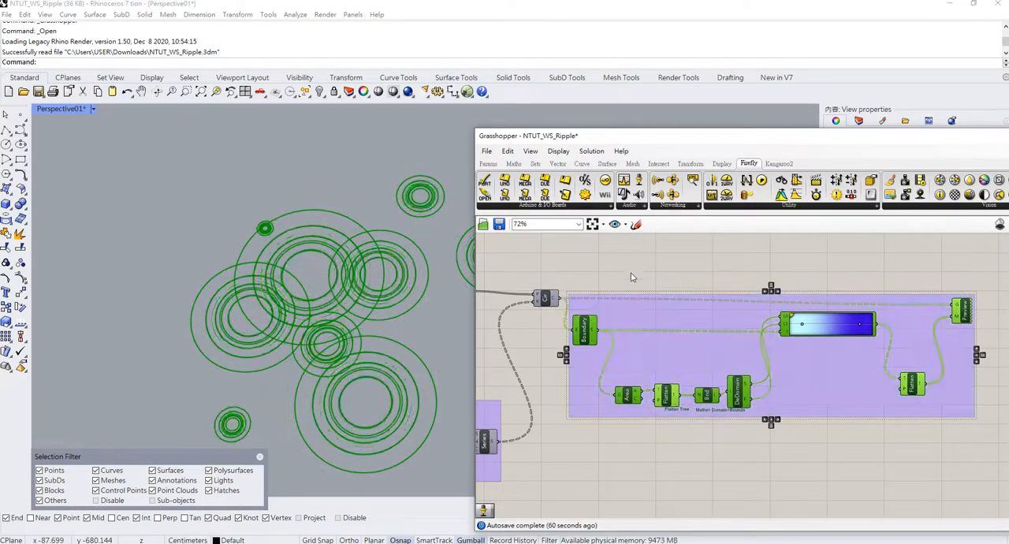
{"action": "left_click_drag", "start_coordinate": [641, 314], "coordinate": [668, 313]}
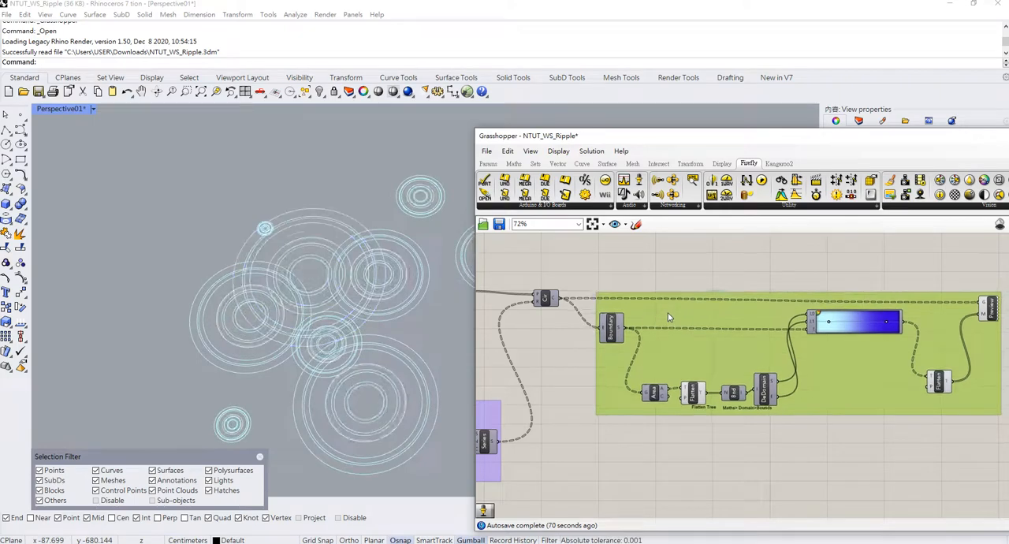
{"action": "left_click", "coordinate": [786, 336]}
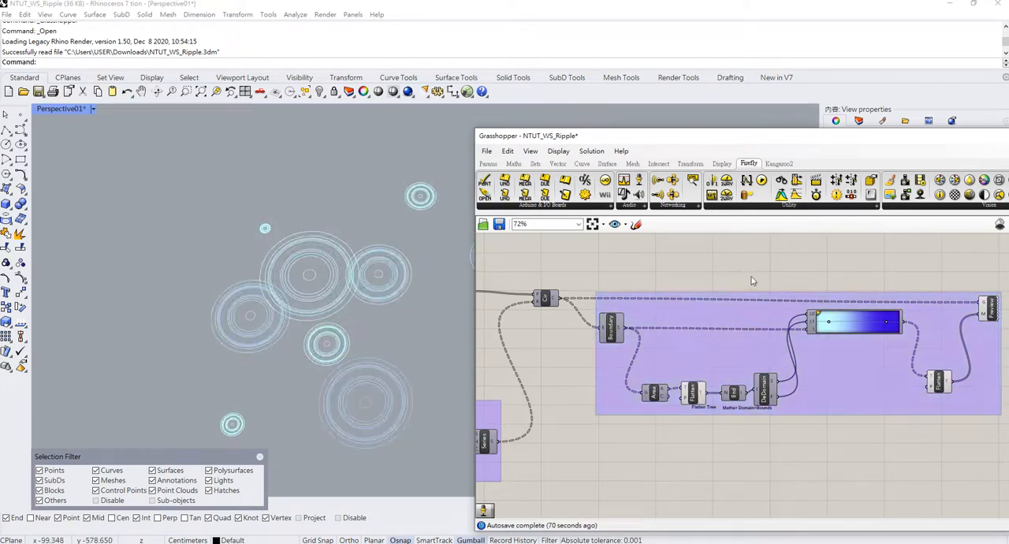
Review the whole ripple definition, from the sound capture group through the Pop2D and Series groups to the colour preview group.
{"action": "scroll", "coordinate": [670, 308], "scroll_direction": "down", "scroll_amount": 3}
{"action": "right_click_drag", "start_coordinate": [487, 337], "coordinate": [599, 334]}
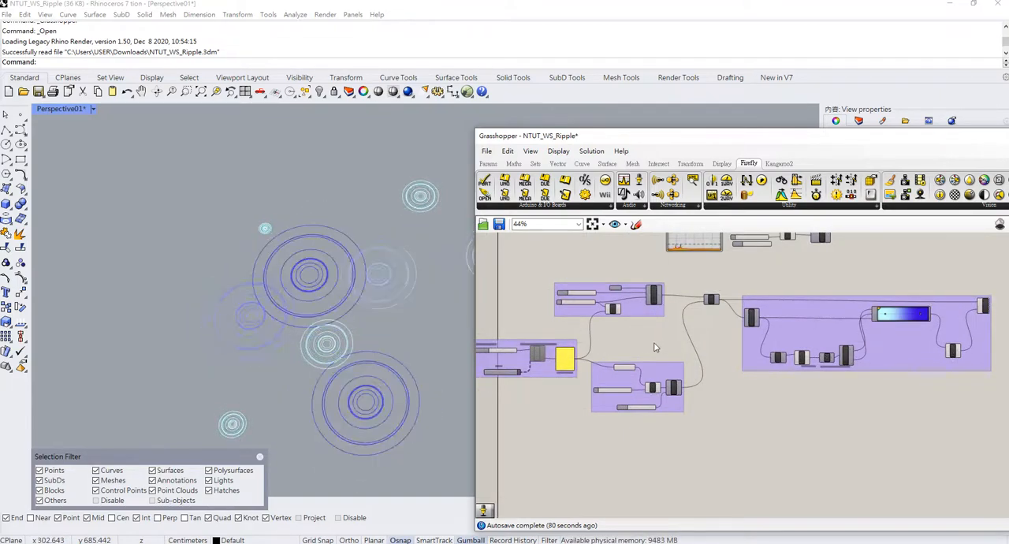
{"action": "right_click_drag", "start_coordinate": [583, 423], "coordinate": [598, 436]}
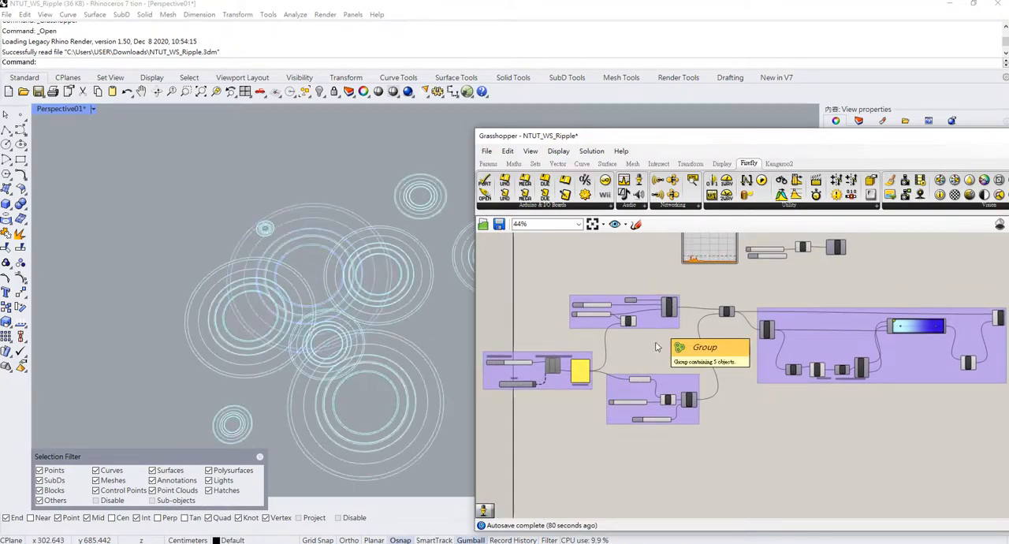
{"action": "left_click", "coordinate": [680, 420]}
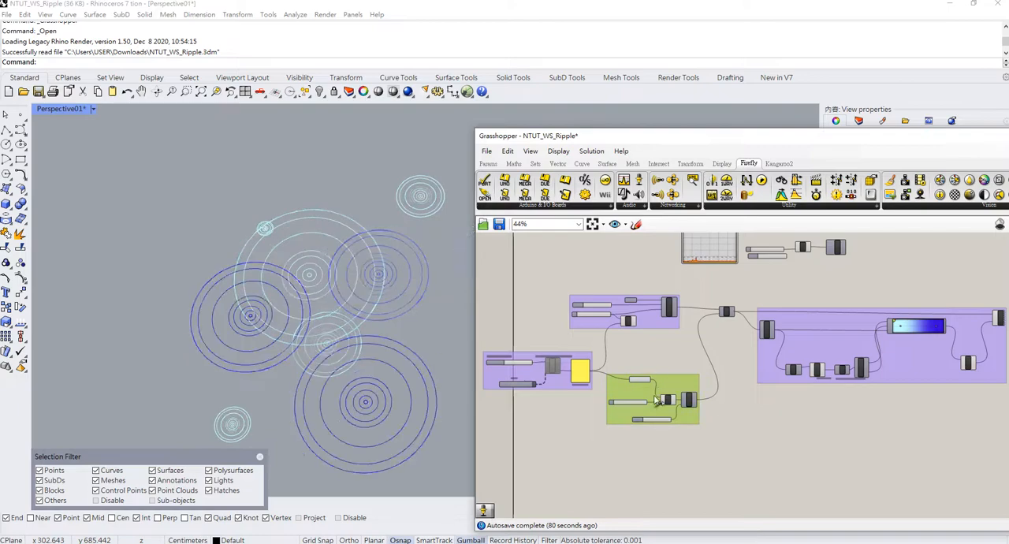
{"action": "right_click_drag", "start_coordinate": [731, 344], "coordinate": [615, 340]}
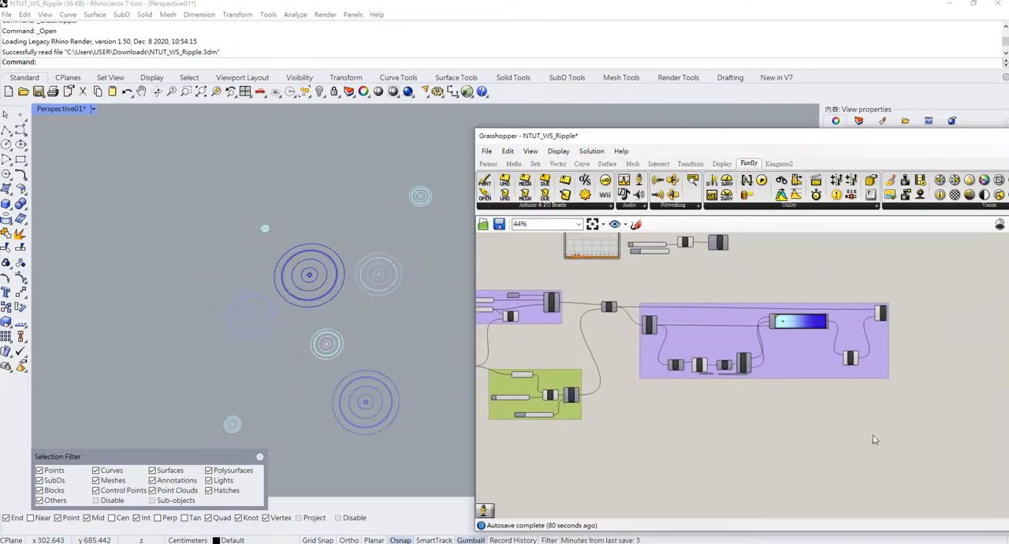
{"action": "left_click_drag", "start_coordinate": [873, 439], "coordinate": [709, 296]}
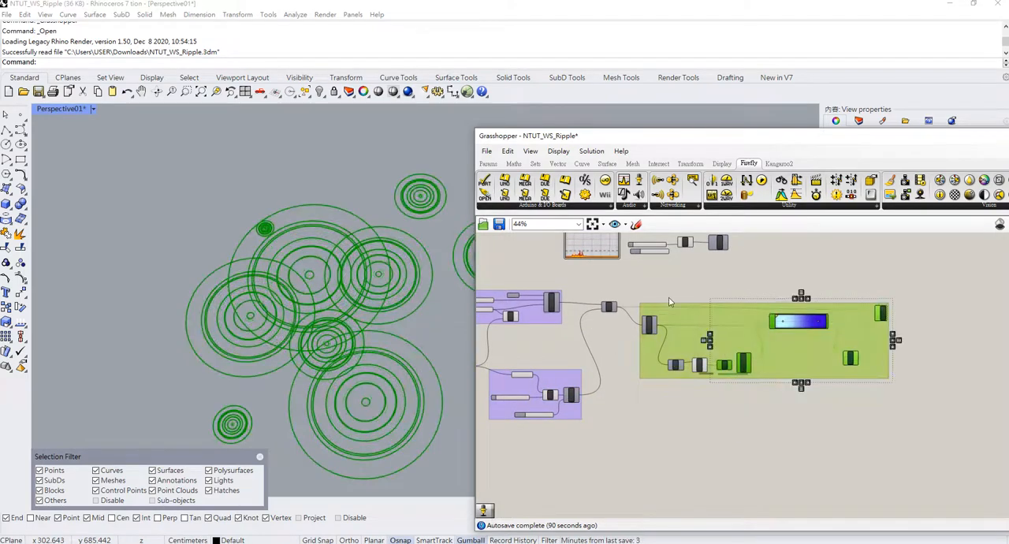
{"action": "left_click", "coordinate": [670, 298]}
{"action": "scroll", "coordinate": [681, 318], "scroll_direction": "up", "scroll_amount": 3}
{"action": "right_click_drag", "start_coordinate": [680, 319], "coordinate": [690, 315]}
{"action": "scroll", "coordinate": [689, 316], "scroll_direction": "down", "scroll_amount": 4}
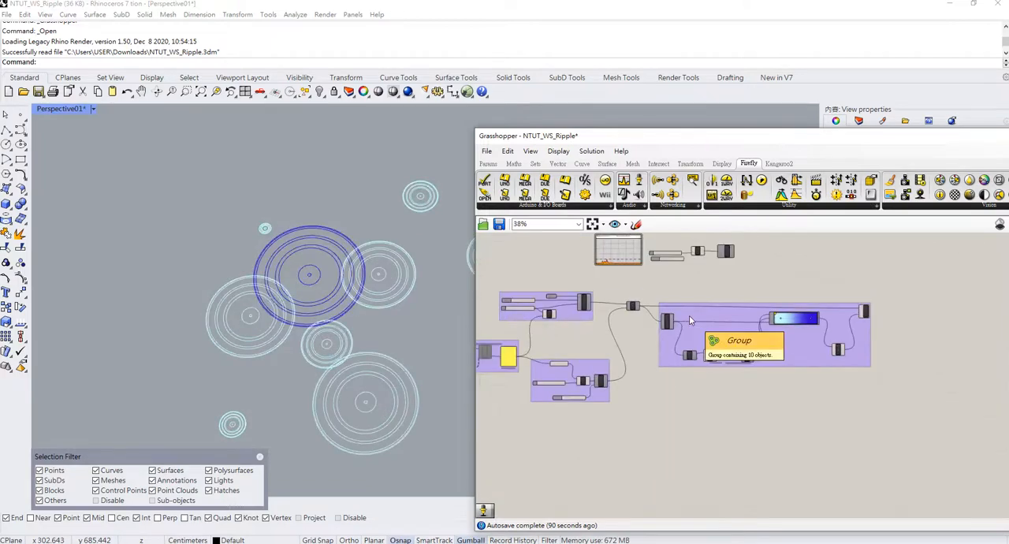
{"action": "scroll", "coordinate": [689, 315], "scroll_direction": "down", "scroll_amount": 1}
{"action": "right_click_drag", "start_coordinate": [614, 336], "coordinate": [656, 364]}
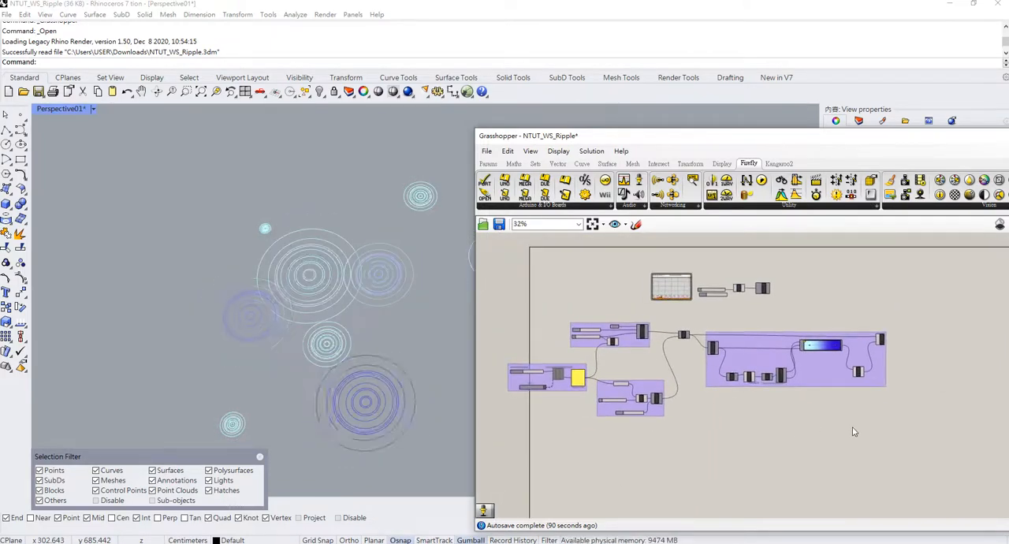
{"action": "left_click_drag", "start_coordinate": [872, 439], "coordinate": [528, 321]}
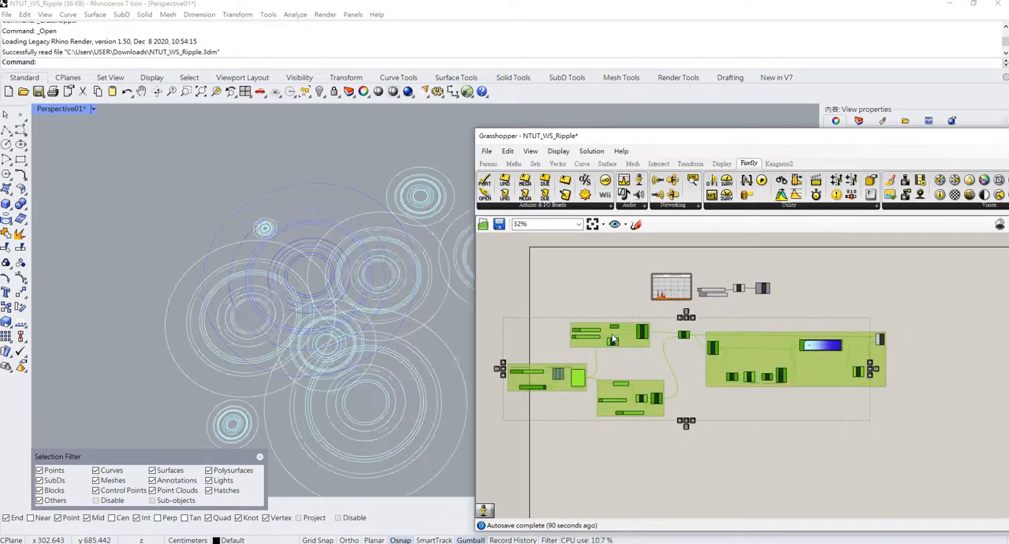
Stop the 500 ms Timer that drives the Sound Capture component.
{"action": "scroll", "coordinate": [529, 379], "scroll_direction": "up", "scroll_amount": 1}
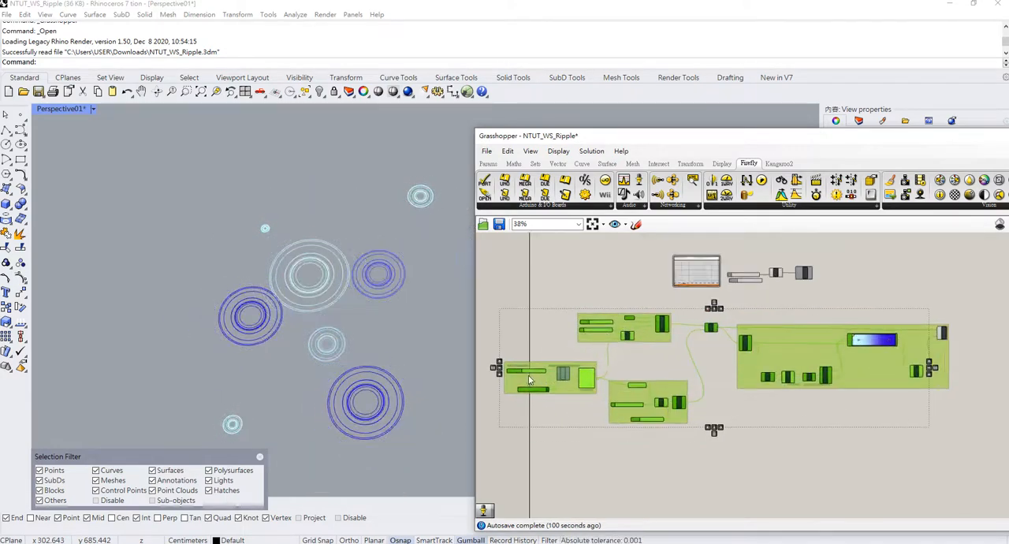
{"action": "scroll", "coordinate": [528, 375], "scroll_direction": "up", "scroll_amount": 4}
{"action": "left_click", "coordinate": [593, 447]}
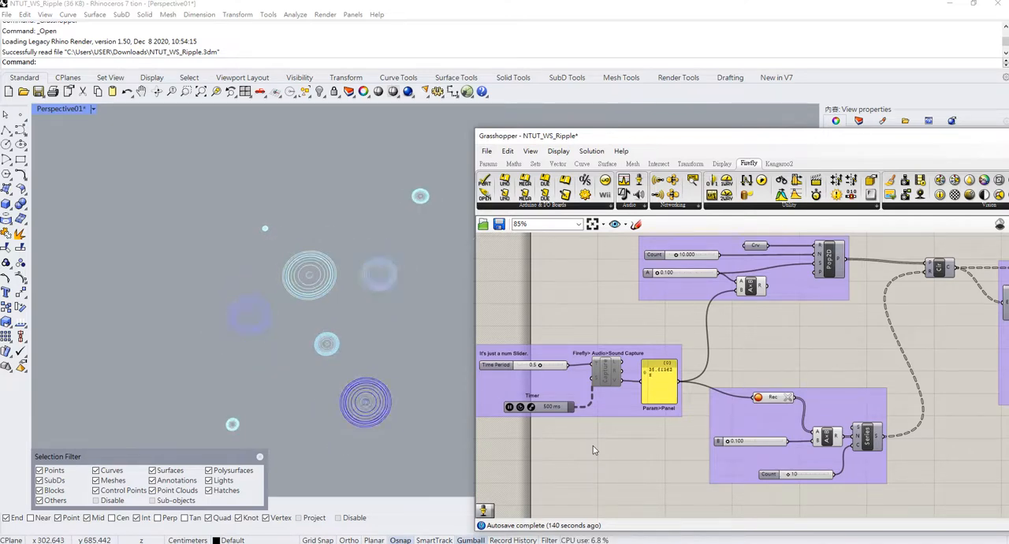
{"action": "left_click", "coordinate": [509, 406]}
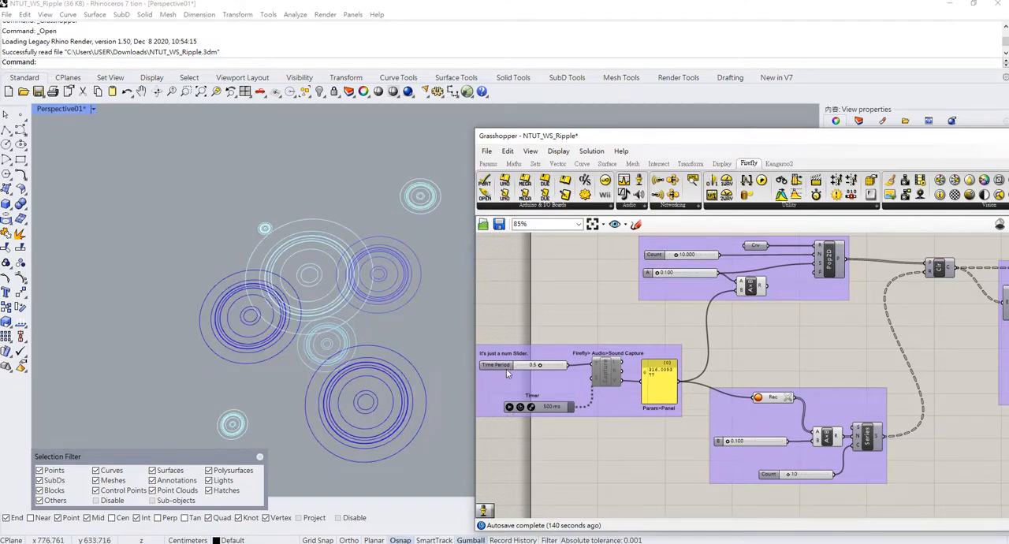
Move all four ripple groups and the Circle component down together, farther from the graph and slider components above them.
{"action": "scroll", "coordinate": [788, 318], "scroll_direction": "down", "scroll_amount": 4}
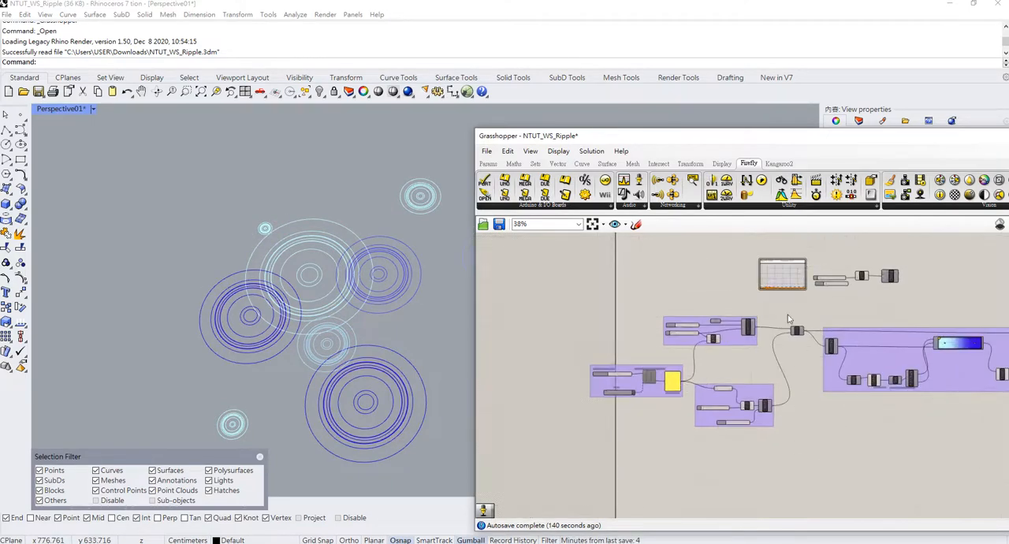
{"action": "right_click_drag", "start_coordinate": [786, 299], "coordinate": [675, 298]}
{"action": "scroll", "coordinate": [938, 450], "scroll_direction": "down", "scroll_amount": 1}
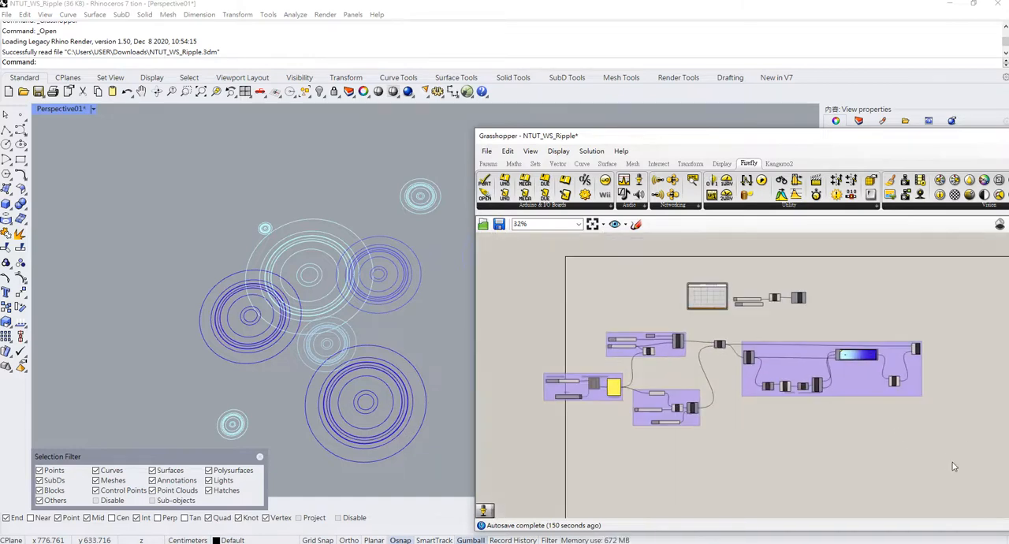
{"action": "left_click_drag", "start_coordinate": [951, 463], "coordinate": [495, 319]}
{"action": "left_click_drag", "start_coordinate": [686, 395], "coordinate": [724, 466]}
{"action": "left_click", "coordinate": [693, 347]}
Turn off the viewport preview of the Preview component at the end of the gradient colouring group.
{"action": "scroll", "coordinate": [900, 374], "scroll_direction": "up", "scroll_amount": 5}
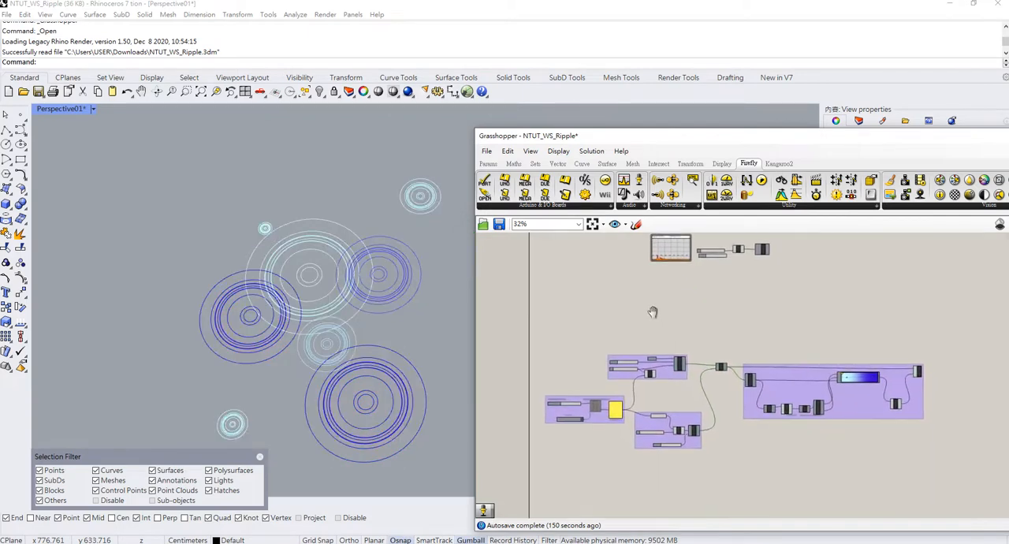
{"action": "right_click", "coordinate": [927, 366]}
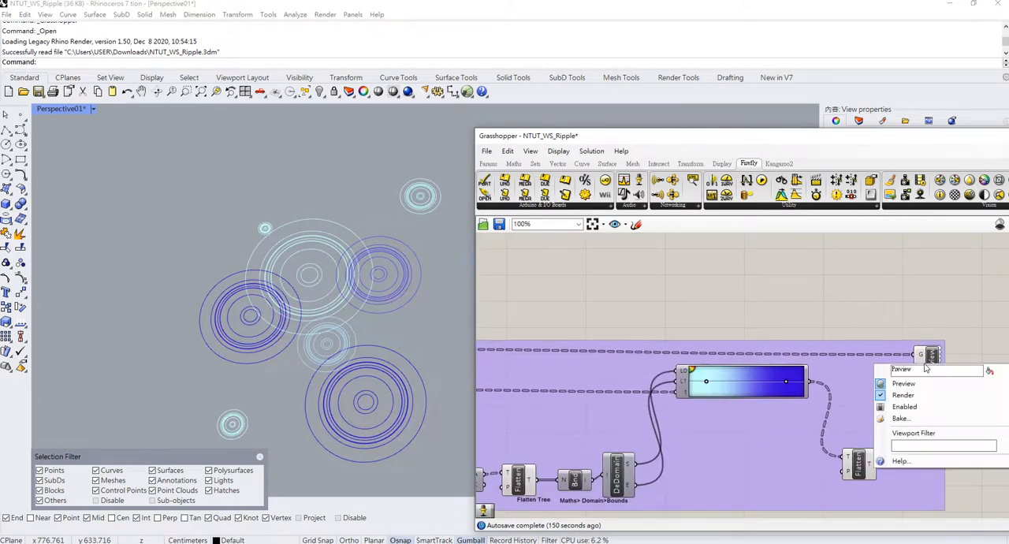
{"action": "left_click", "coordinate": [918, 385]}
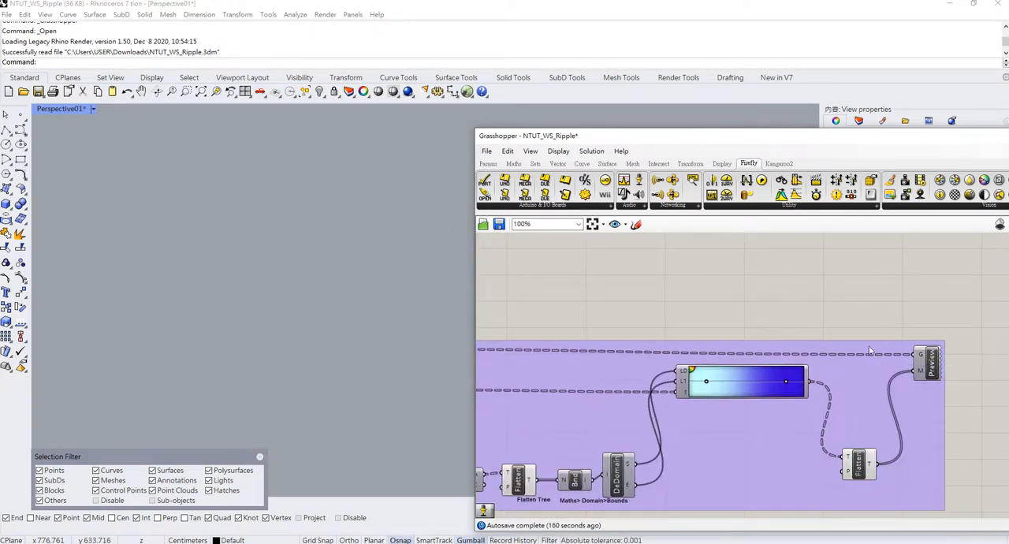
{"action": "scroll", "coordinate": [870, 350], "scroll_direction": "down", "scroll_amount": 4}
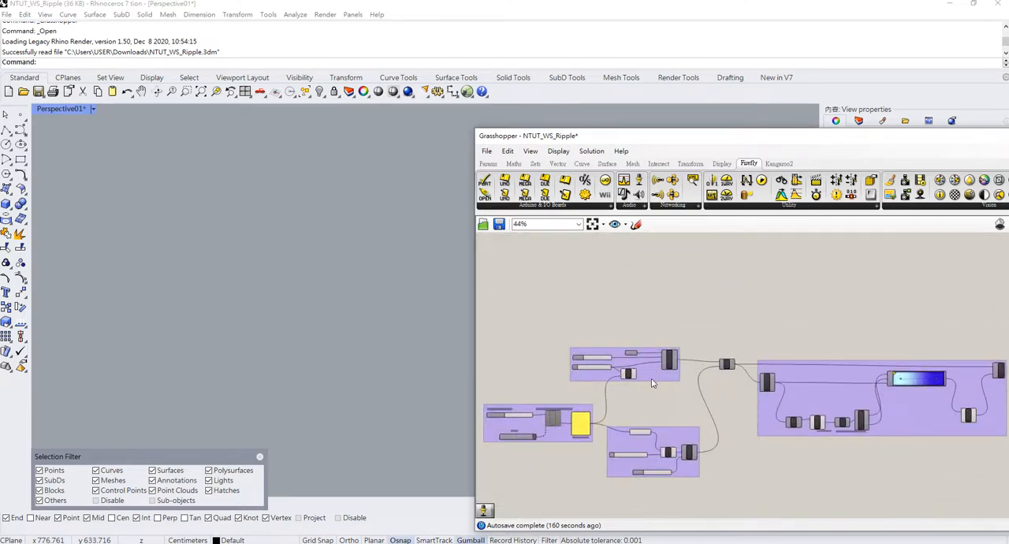
{"action": "scroll", "coordinate": [653, 383], "scroll_direction": "down", "scroll_amount": 5}
{"action": "scroll", "coordinate": [691, 344], "scroll_direction": "up", "scroll_amount": 5}
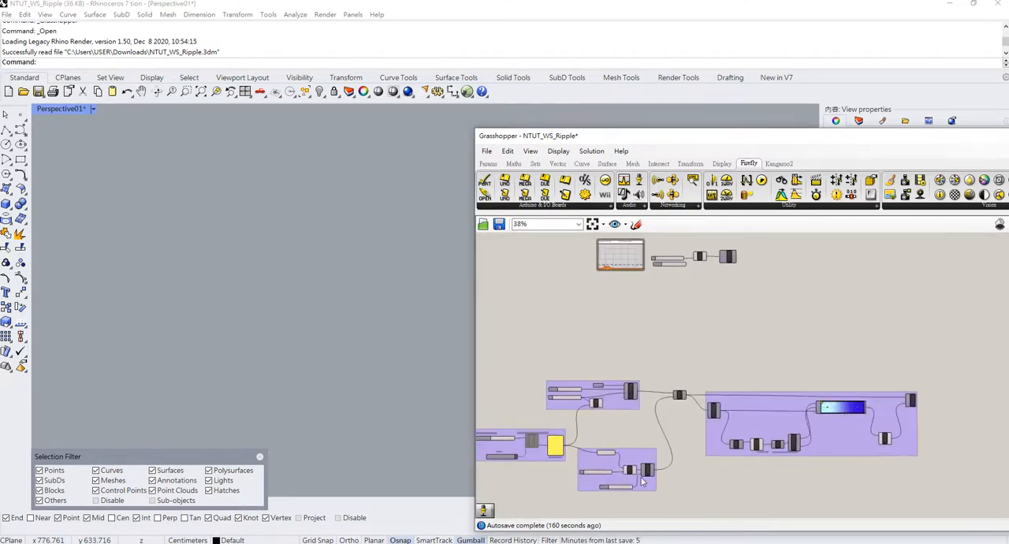
{"action": "scroll", "coordinate": [538, 505], "scroll_direction": "up", "scroll_amount": 3}
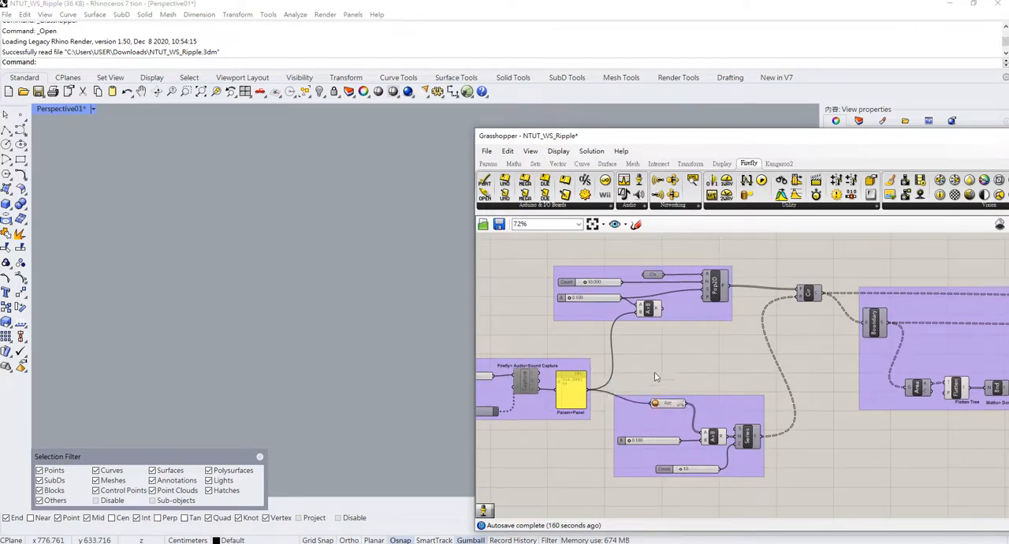
{"action": "key", "text": "alt+Tab"}
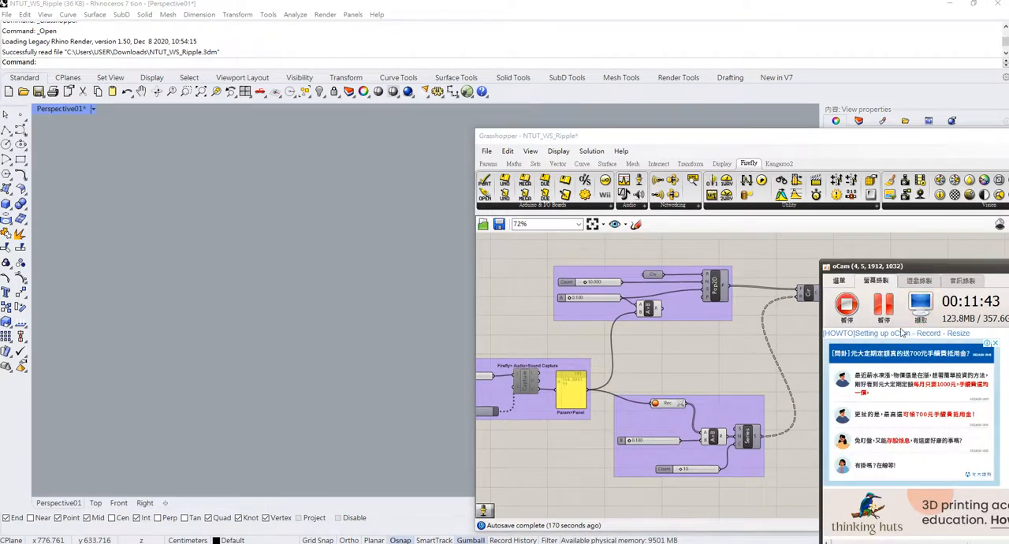